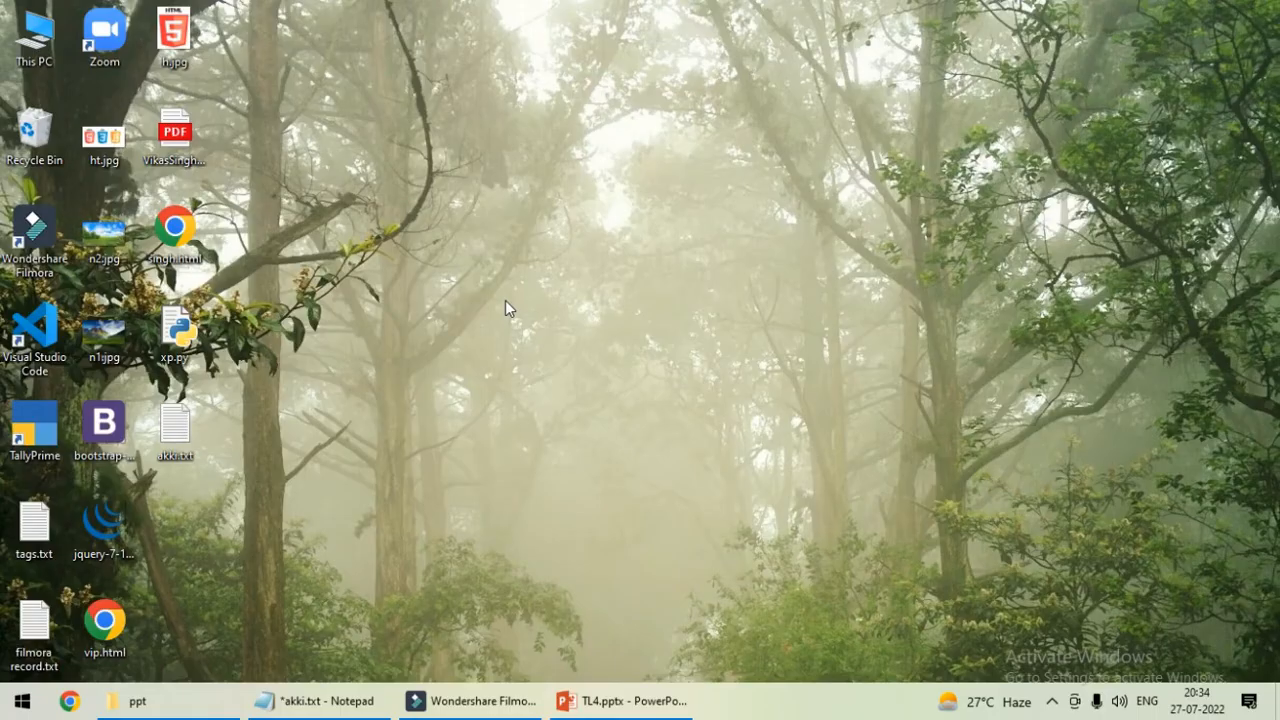
Launch TallyPrime and continue in Educational Mode.
{"action": "double_click", "coordinate": [48, 428]}
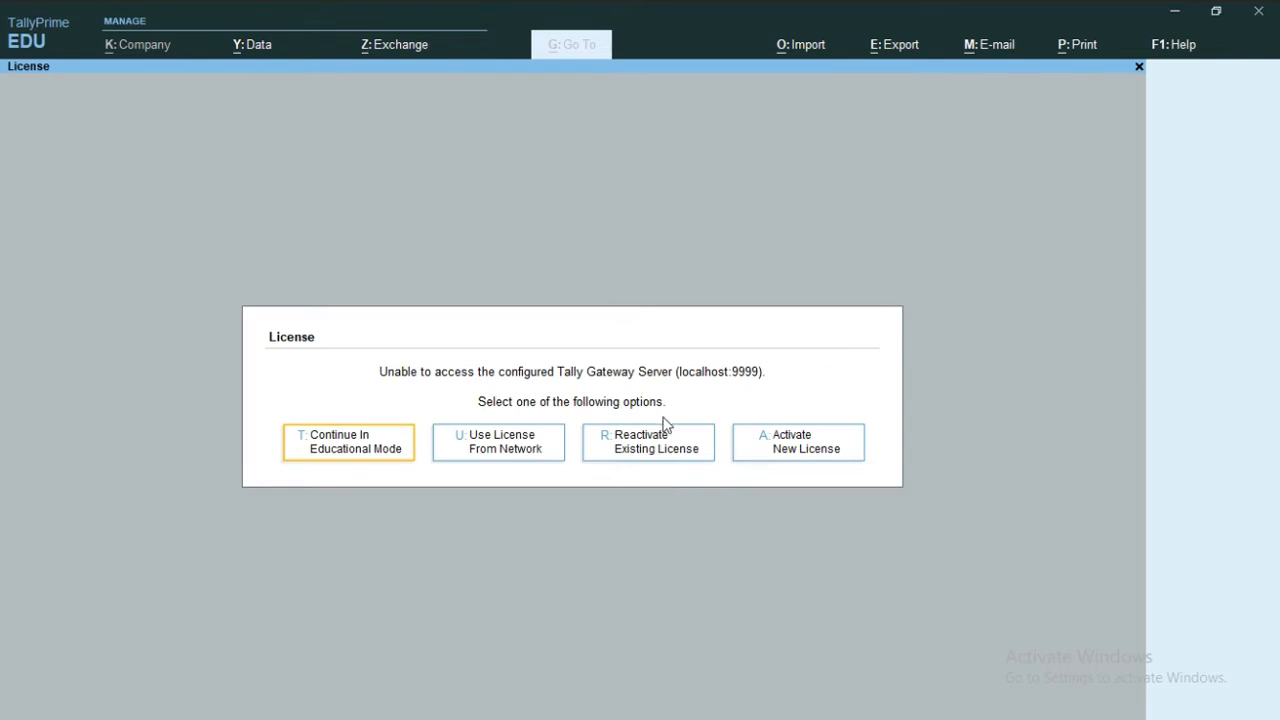
{"action": "left_click", "coordinate": [340, 452]}
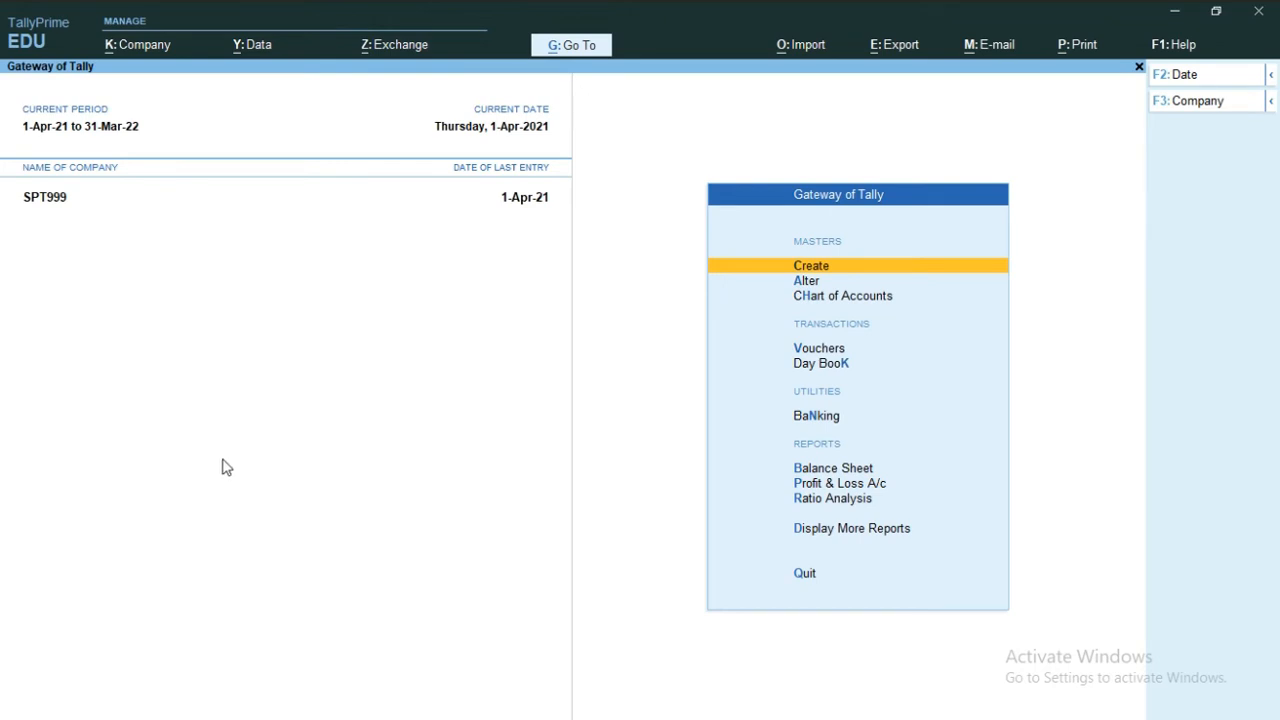
Open a blank company creation form through the list of companies.
{"action": "key", "text": "alt+g"}
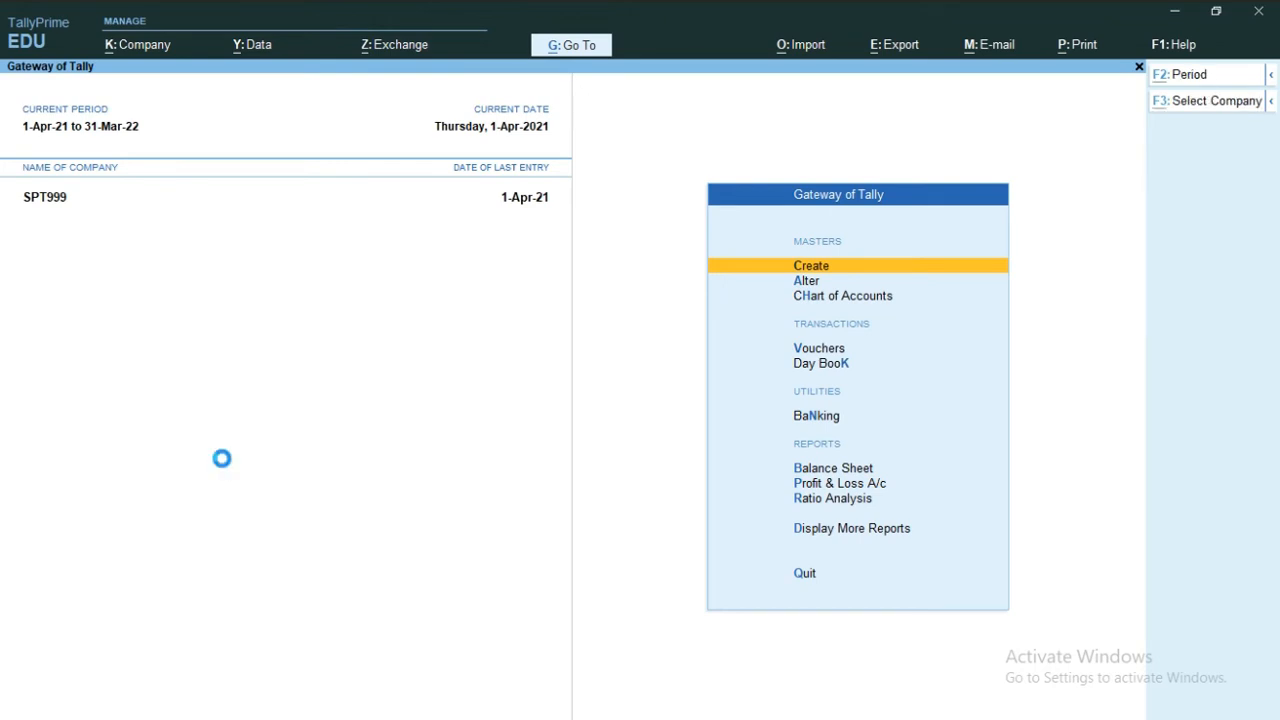
{"action": "key", "text": "alt+F3"}
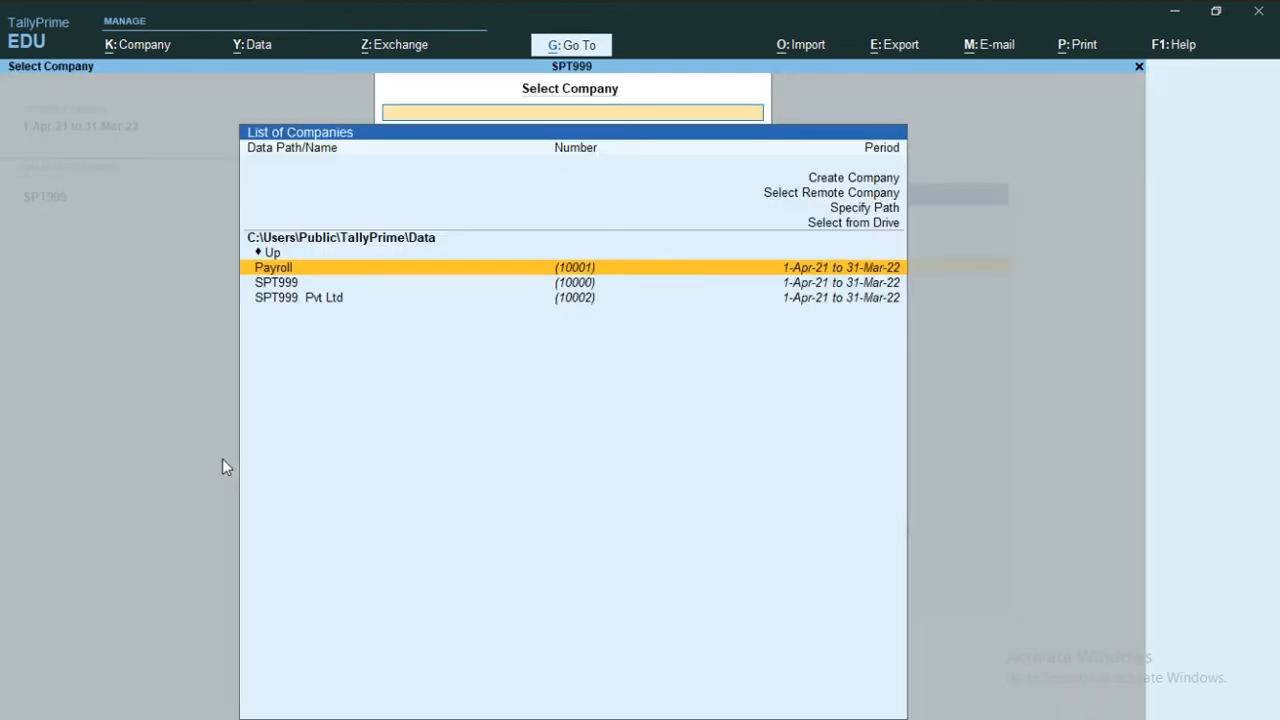
{"action": "key", "text": "Up"}
{"action": "key", "text": "Up"}
{"action": "key", "text": "Up"}
{"action": "key", "text": "Up"}
{"action": "key", "text": "Up"}
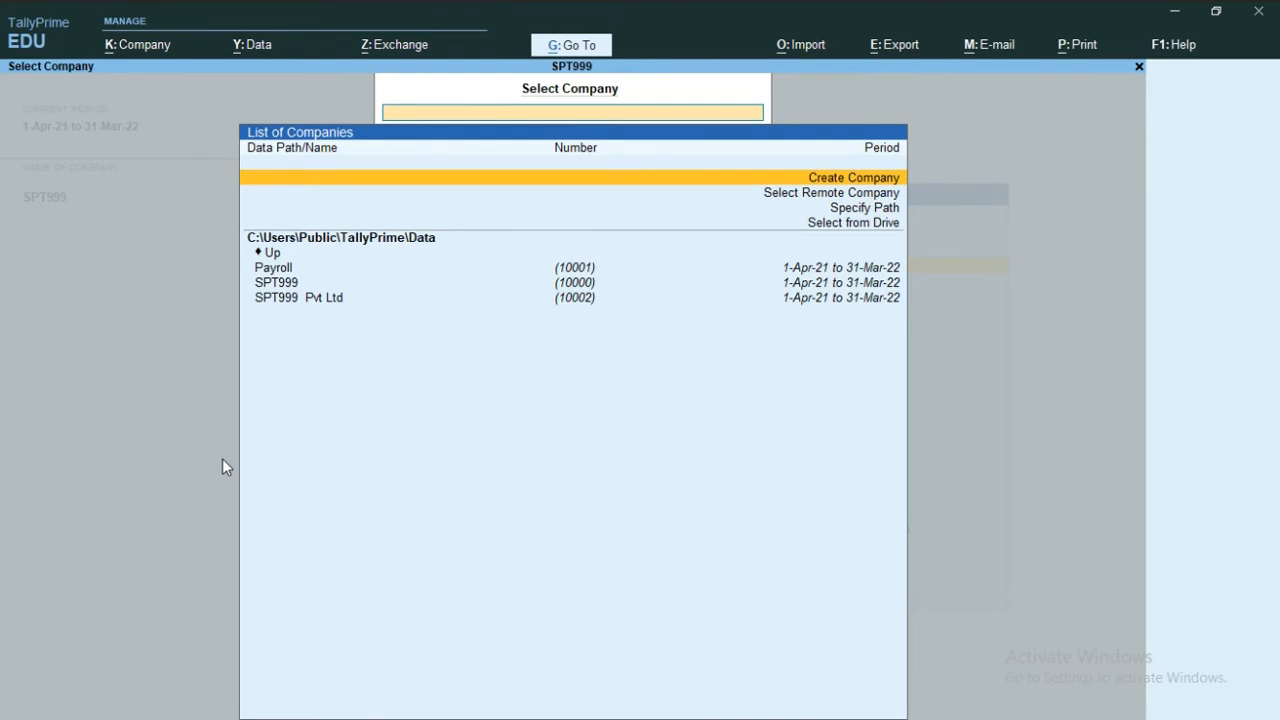
{"action": "key", "text": "Down"}
{"action": "key", "text": "Down"}
{"action": "key", "text": "Down"}
{"action": "key", "text": "Down"}
{"action": "key", "text": "Down"}
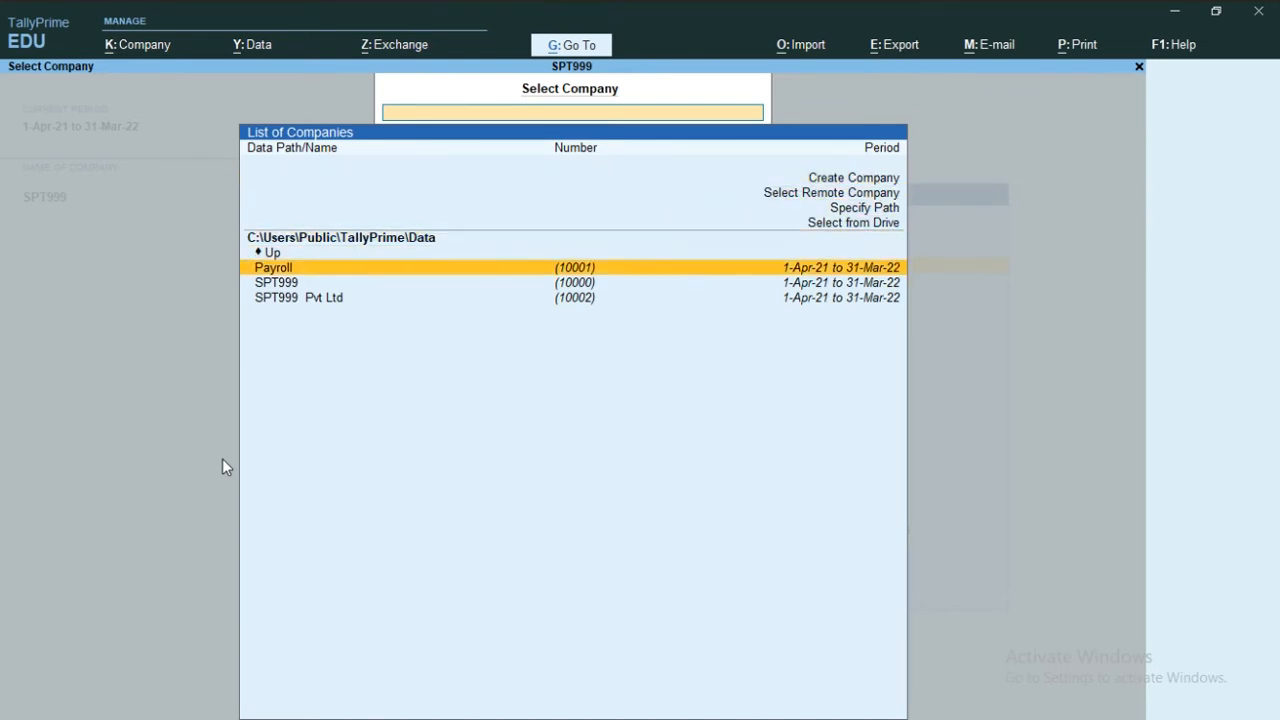
{"action": "key", "text": "Down"}
{"action": "key", "text": "Down"}
{"action": "key", "text": "Up"}
{"action": "key", "text": "Up"}
{"action": "key", "text": "Up"}
{"action": "key", "text": "Up"}
{"action": "key", "text": "Up"}
{"action": "key", "text": "Up"}
{"action": "key", "text": "Up"}
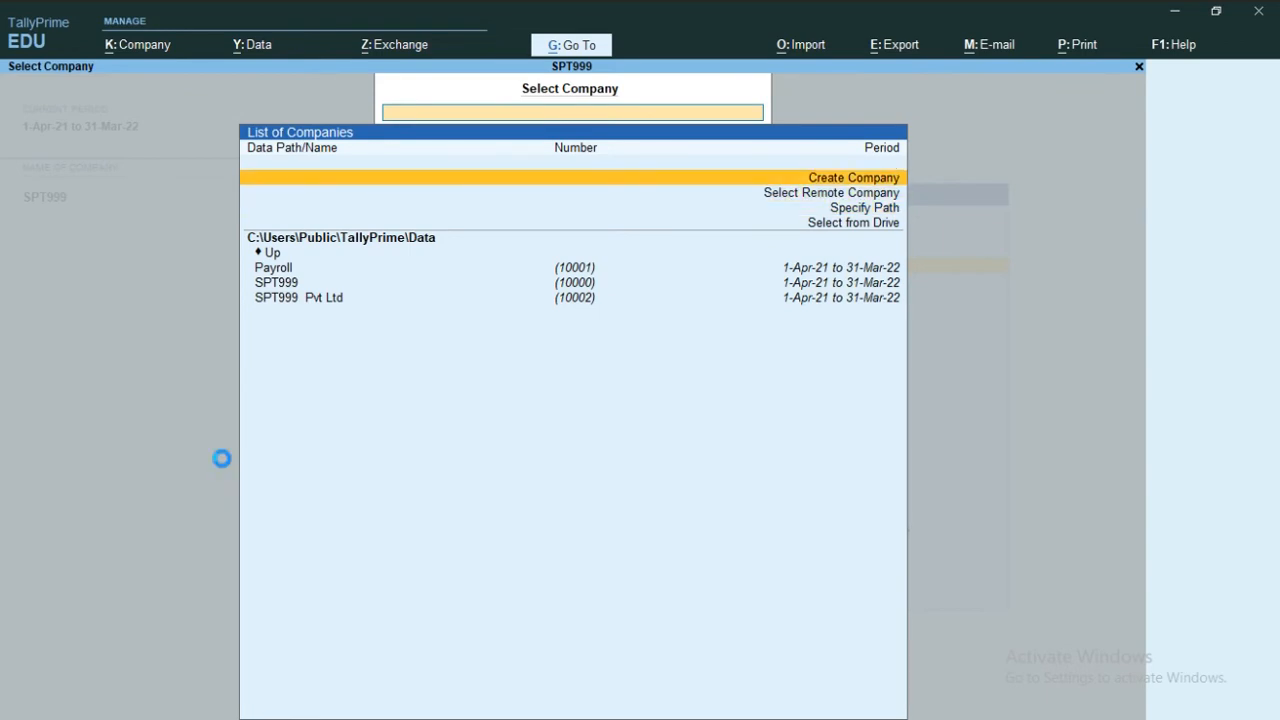
{"action": "key", "text": "Return"}
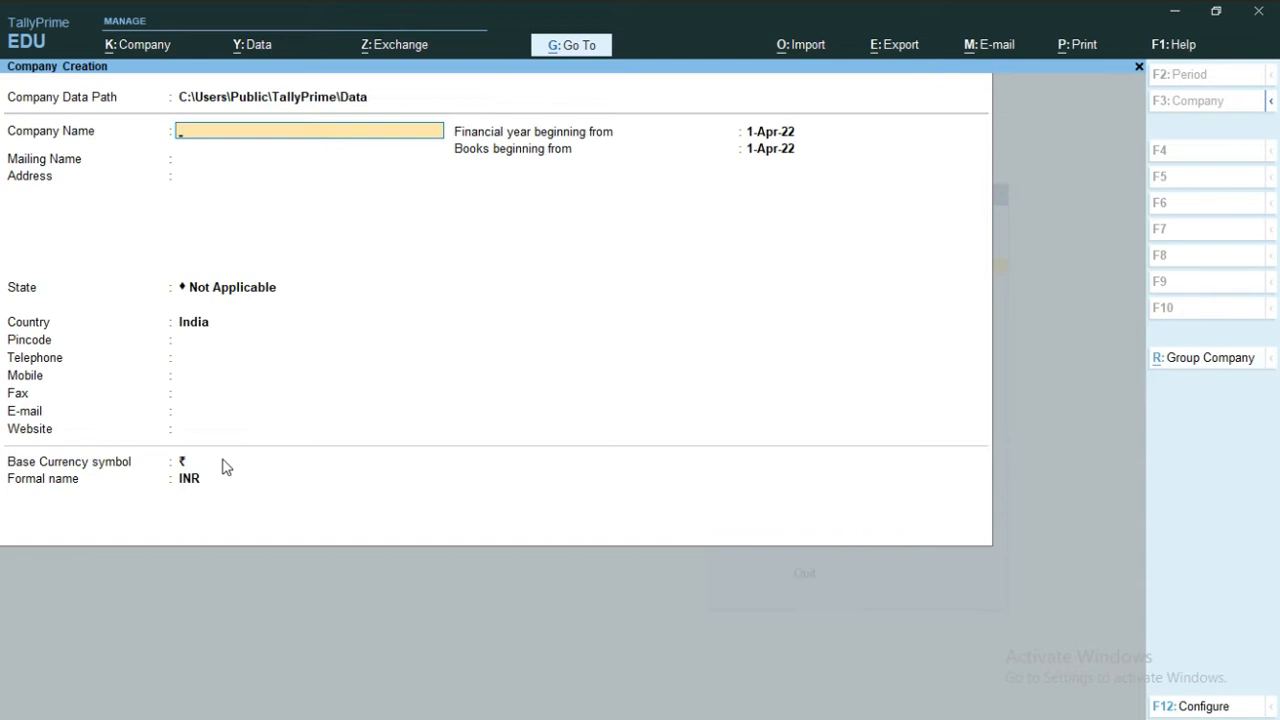
Enter Xyz Pvt Ltd as the company name, keep the same mailing name, and give Dehradun as the city in the address.
{"action": "type", "text": "Xyz Pvt Ltd"}
{"action": "key", "text": "Return"}
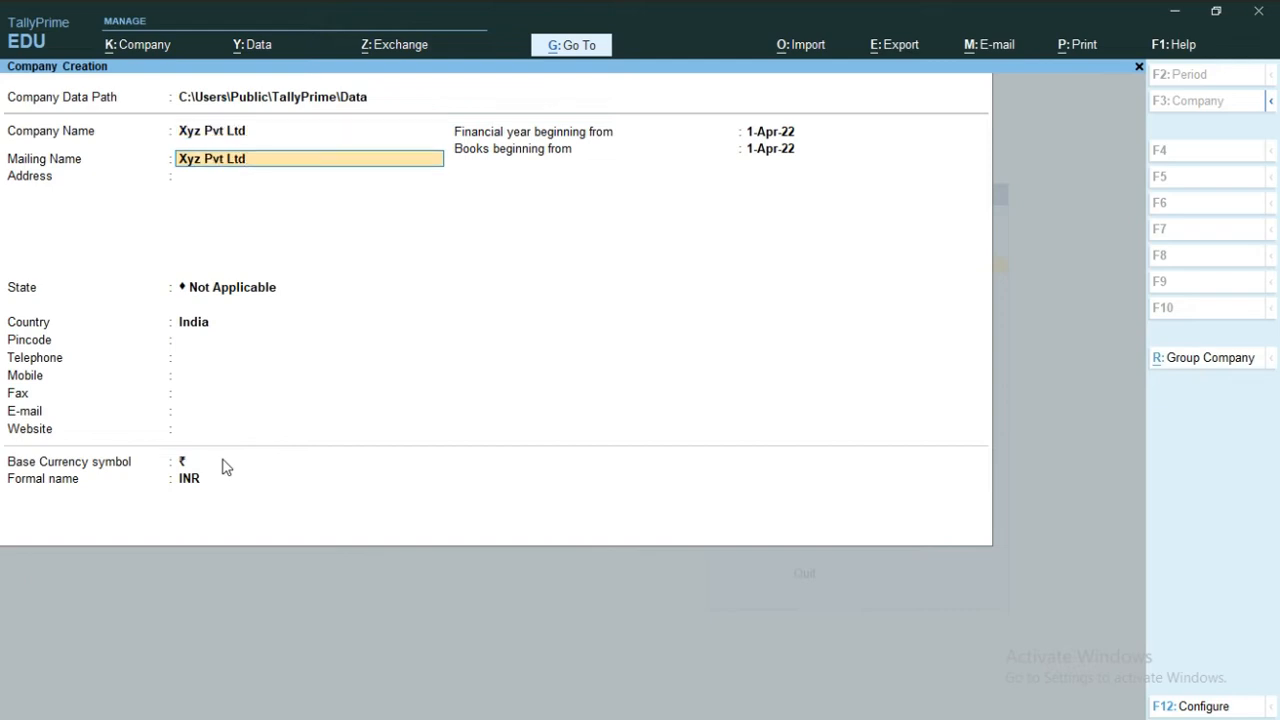
{"action": "key", "text": "Return"}
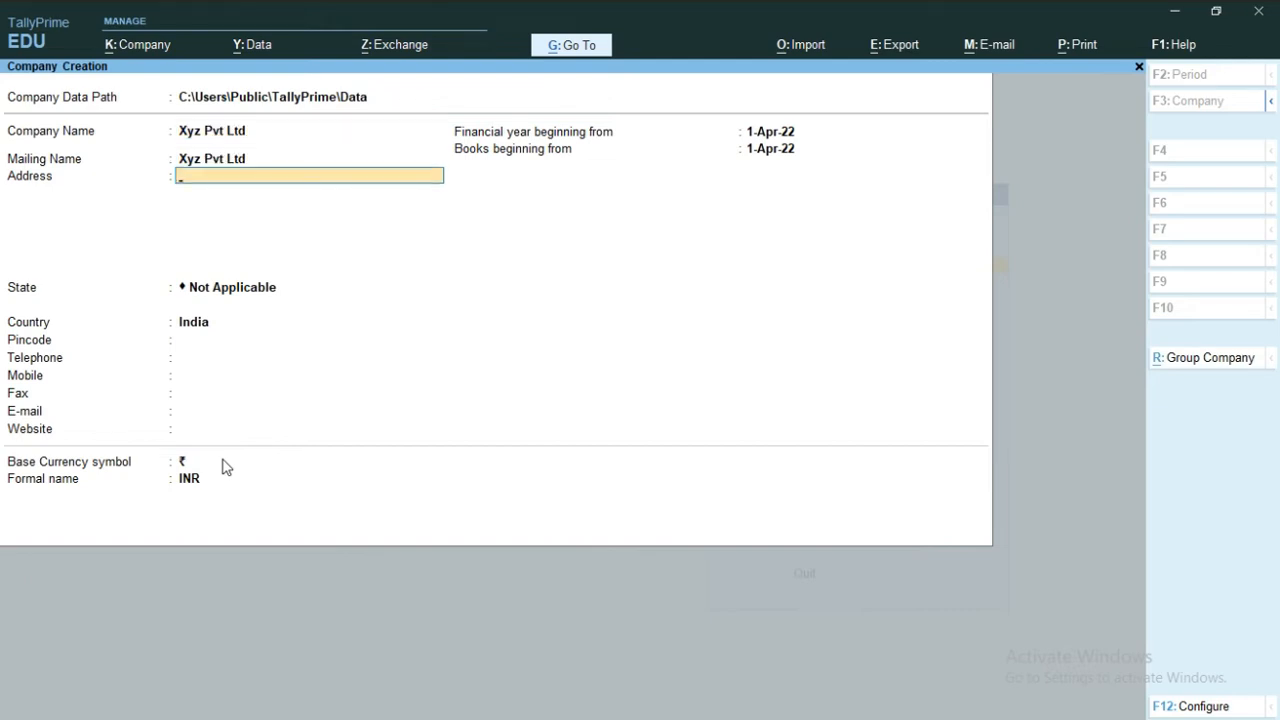
{"action": "type", "text": "Dehradun"}
{"action": "key", "text": "Return"}
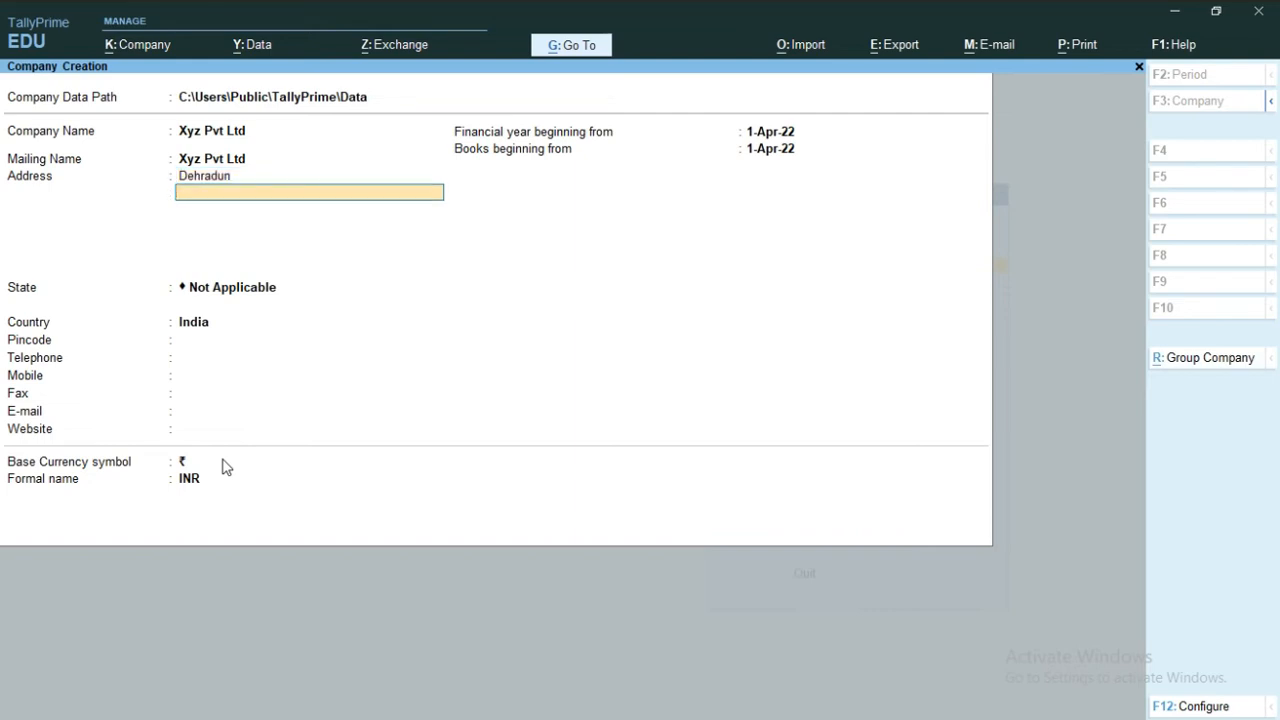
{"action": "key", "text": "Return"}
Set the company's state to Uttarakhand.
{"action": "type", "text": "U"}
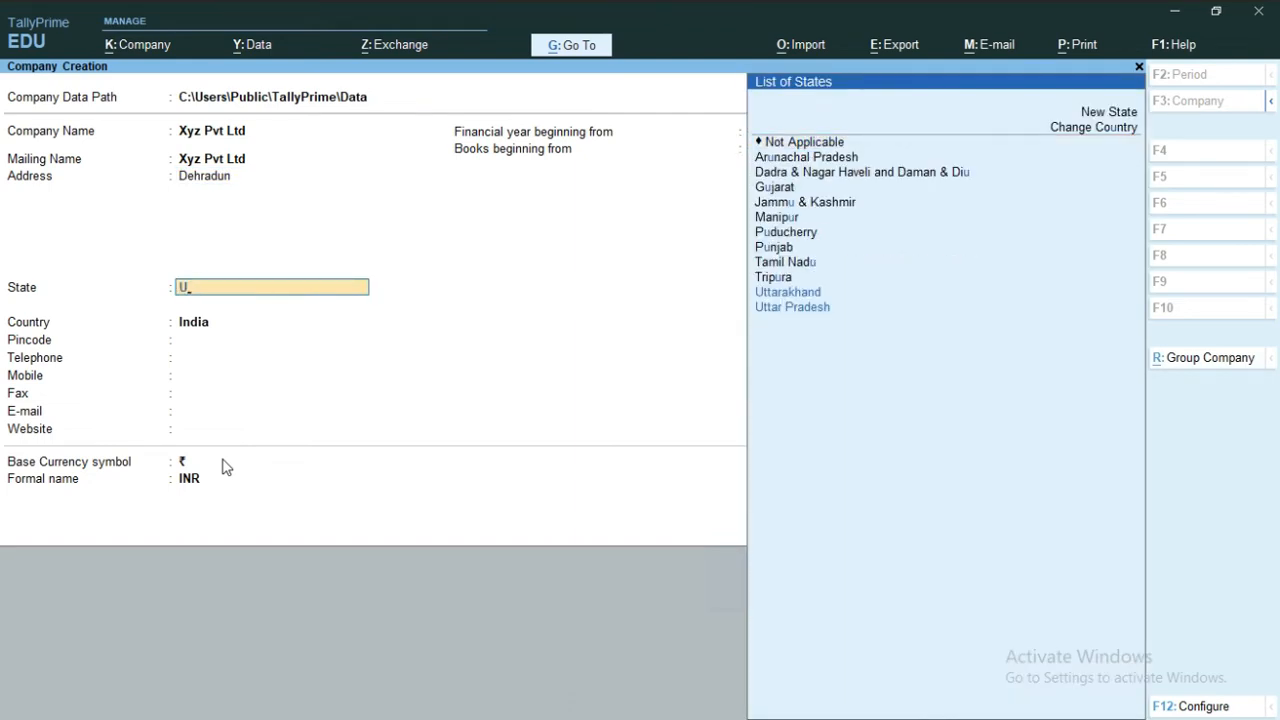
{"action": "key", "text": "Up"}
{"action": "key", "text": "Up"}
{"action": "key", "text": "Return"}
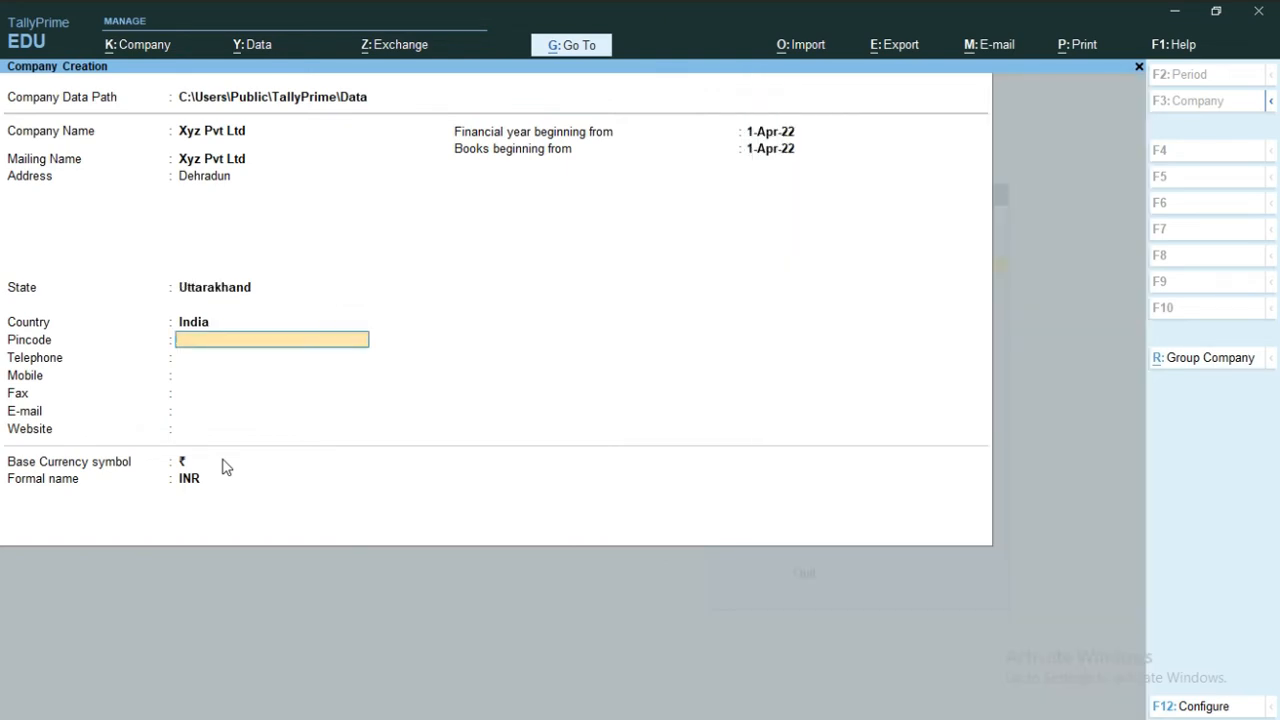
Fill in the company's pincode, mobile, fax and e-mail, leaving the telephone and website blank.
{"action": "type", "text": "34234"}
{"action": "key", "text": "Return"}
{"action": "key", "text": "Return"}
{"action": "type", "text": "We"}
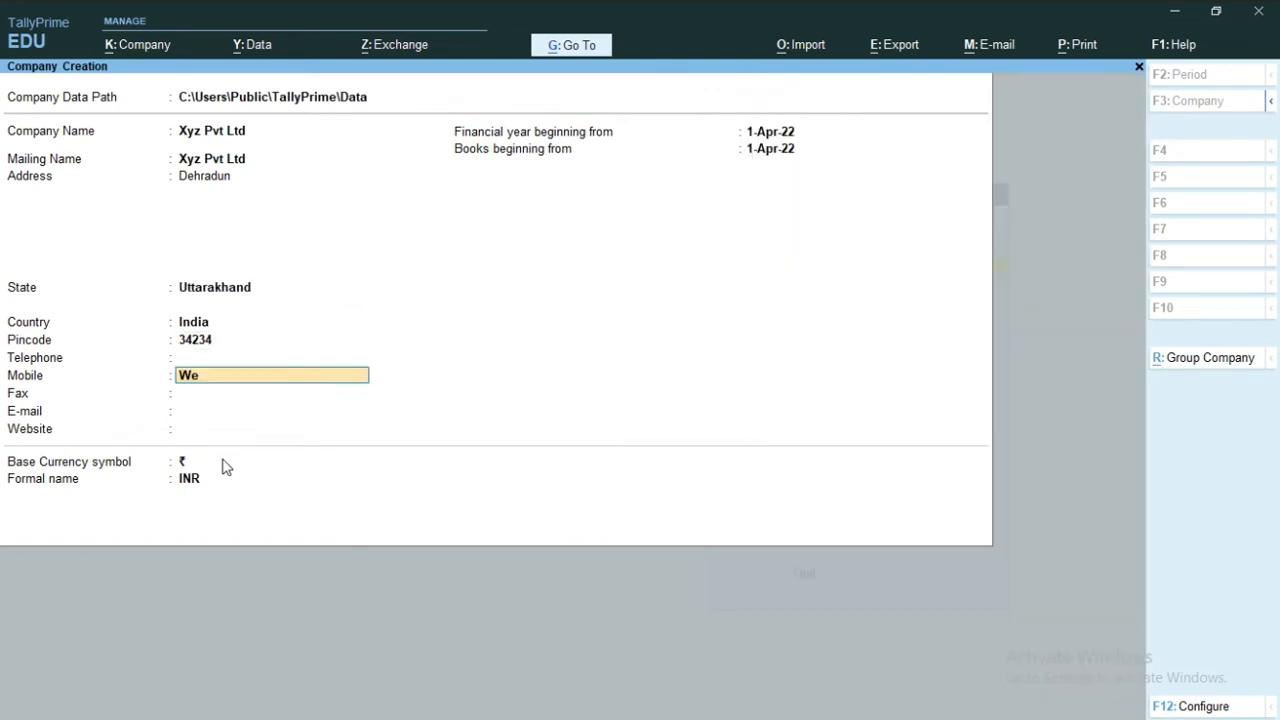
{"action": "key", "text": "Return"}
{"action": "type", "text": "Qwe"}
{"action": "key", "text": "Return"}
{"action": "type", "text": "werq"}
{"action": "key", "text": "Return"}
{"action": "key", "text": "Return"}
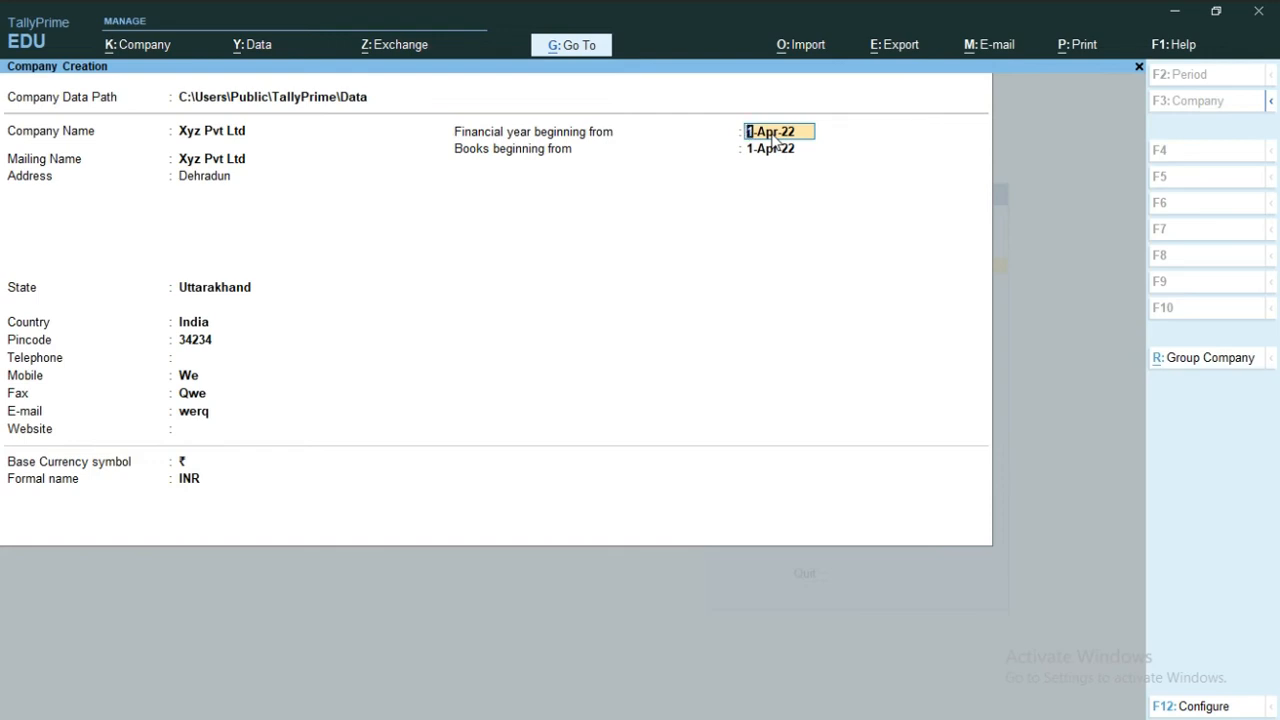
Save the company with both beginning dates at 1-Apr-22 and ₹ INR as base currency, and leave its features form.
{"action": "key", "text": "Return"}
{"action": "key", "text": "Return"}
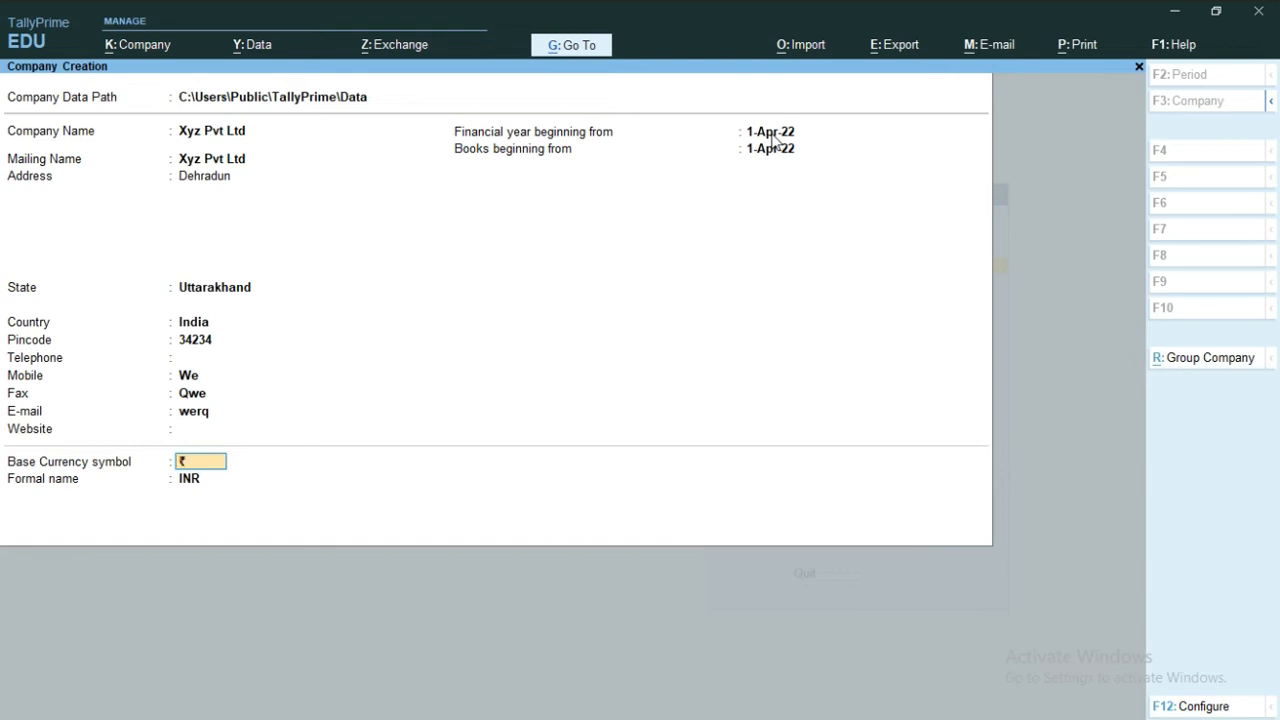
{"action": "key", "text": "Return"}
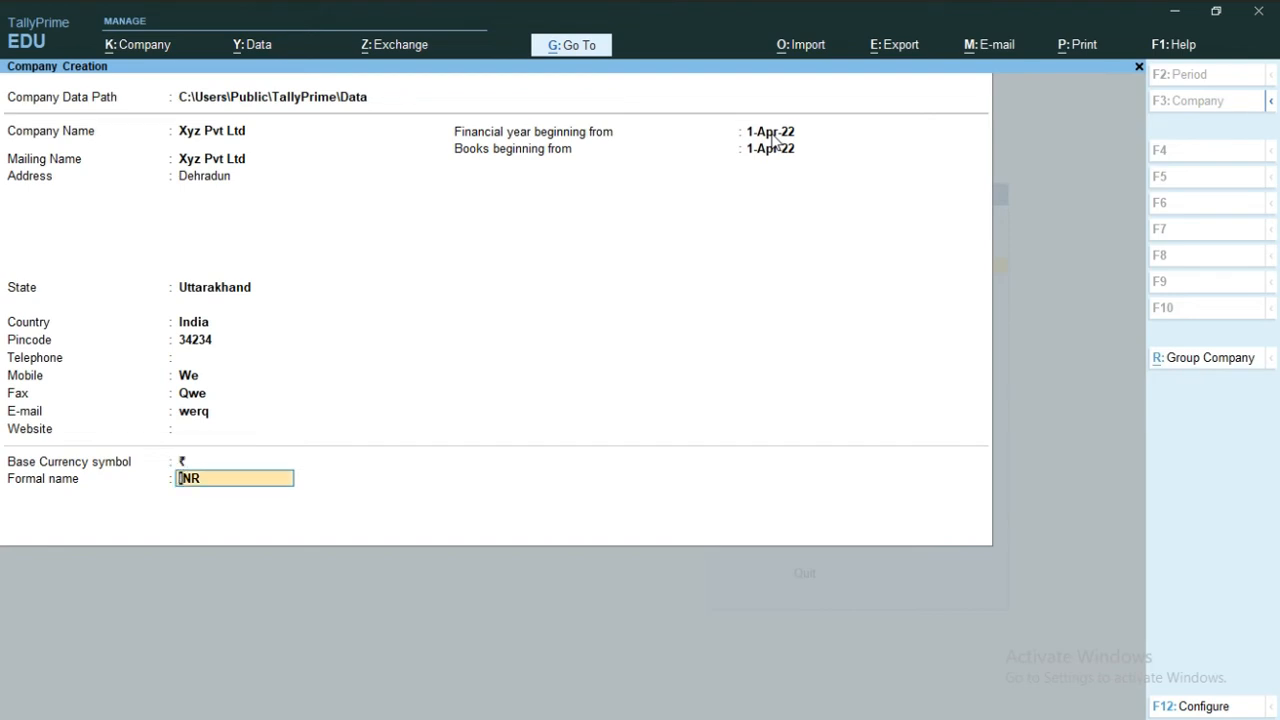
{"action": "key", "text": "Return"}
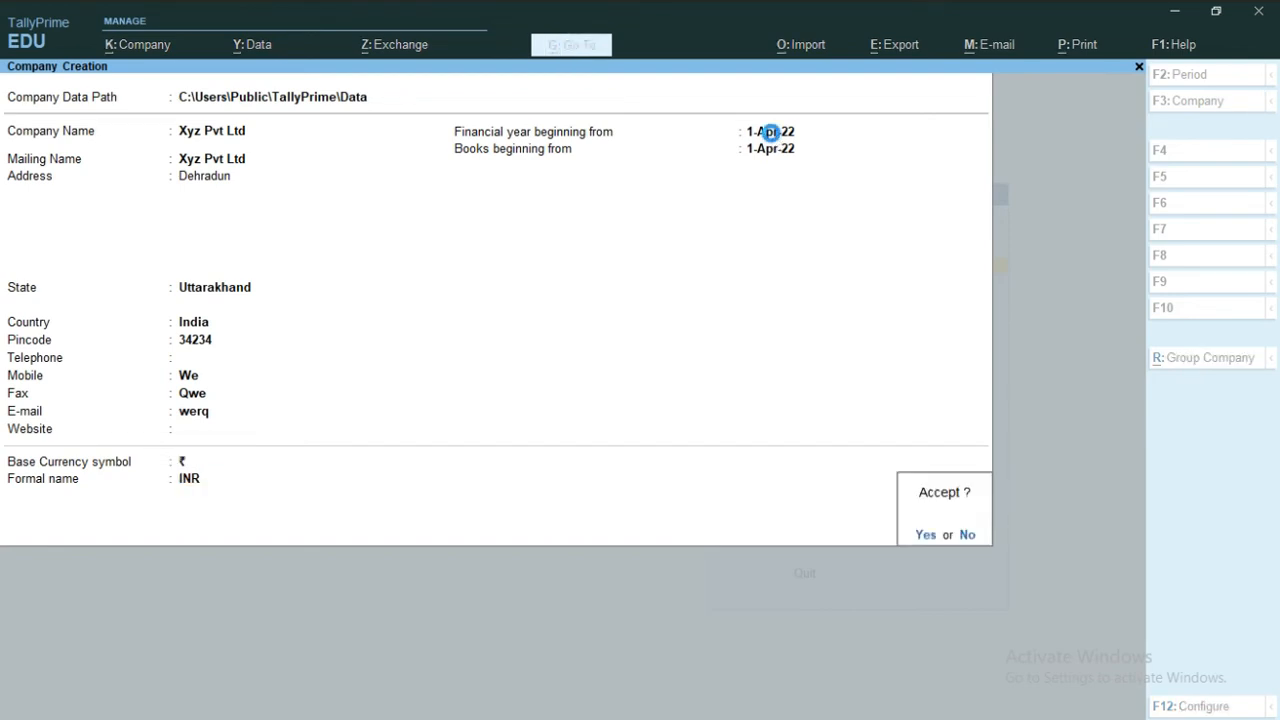
{"action": "key", "text": "Return"}
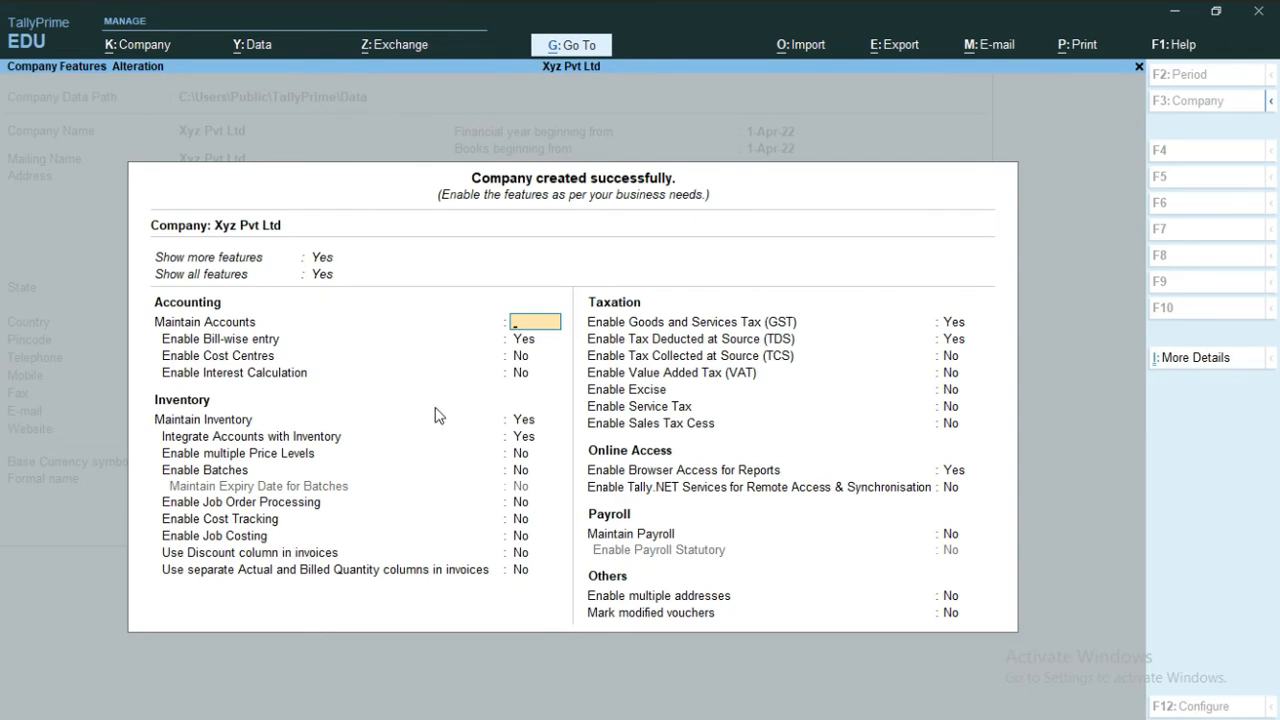
{"action": "key", "text": "Escape"}
{"action": "key", "text": "y"}
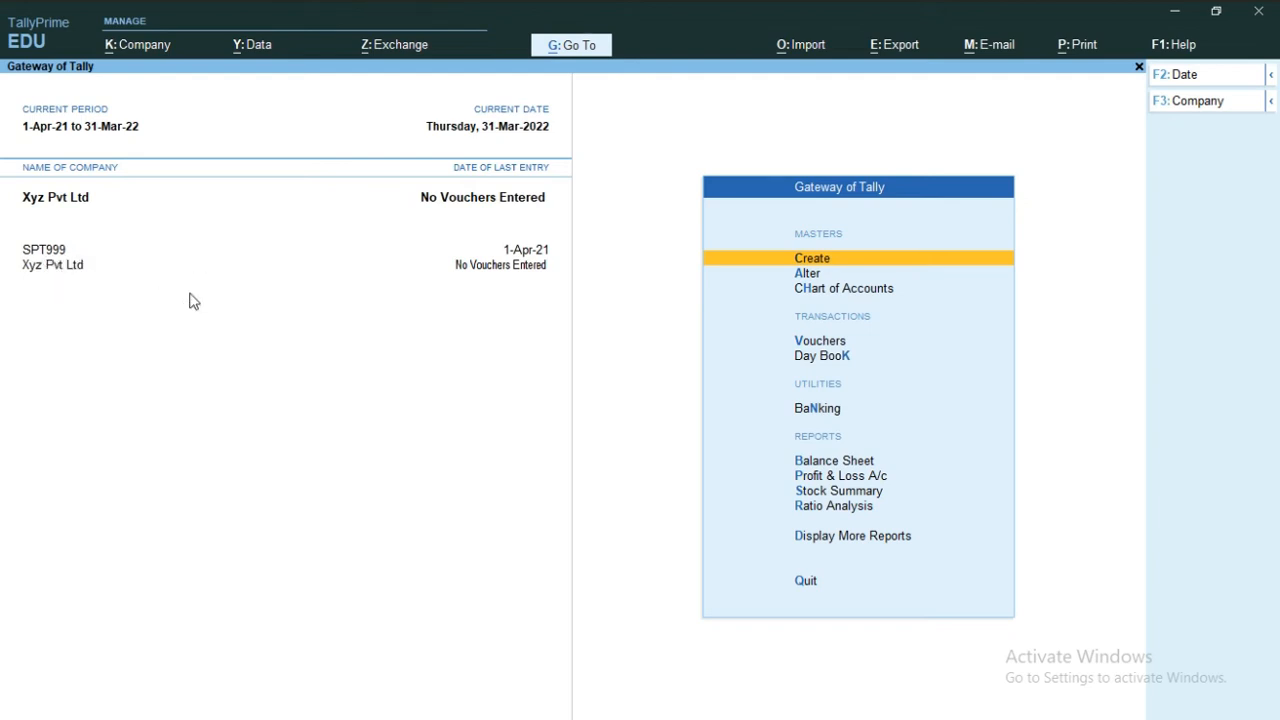
Shut the SPT999 company so that only Xyz Pvt Ltd stays open.
{"action": "key", "text": "alt"}
{"action": "key", "text": "alt+F3"}
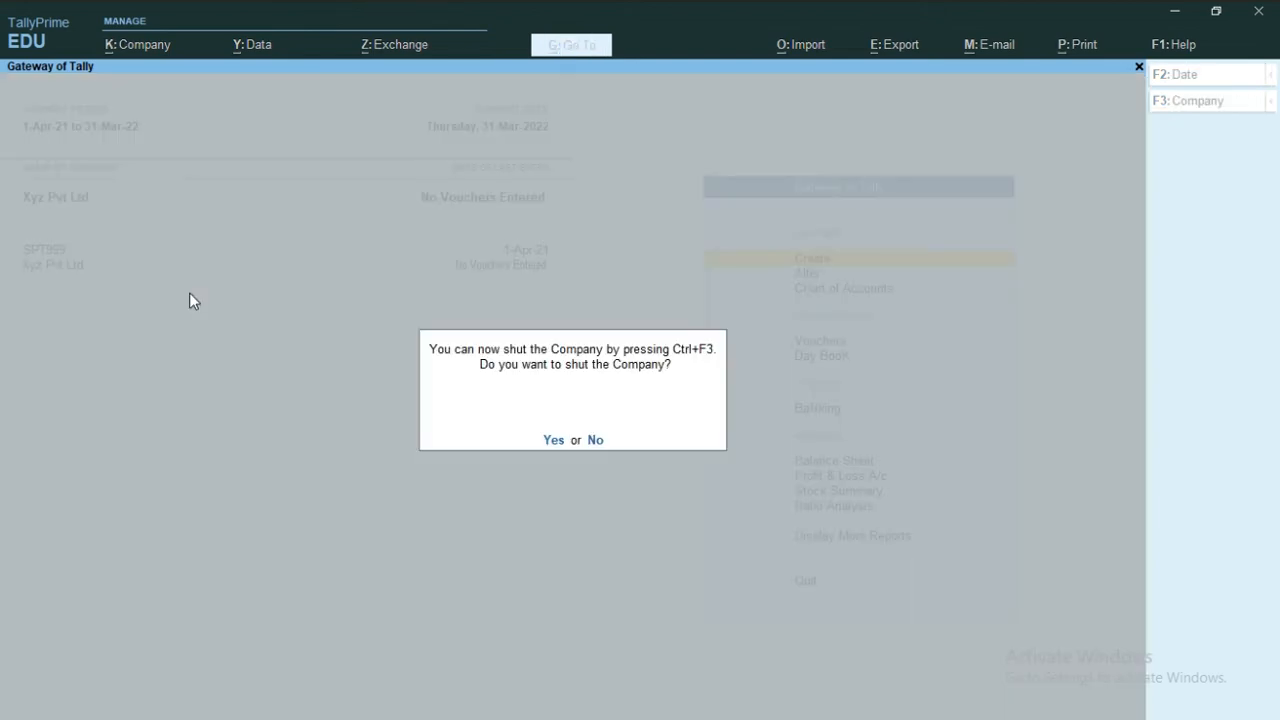
{"action": "key", "text": "y"}
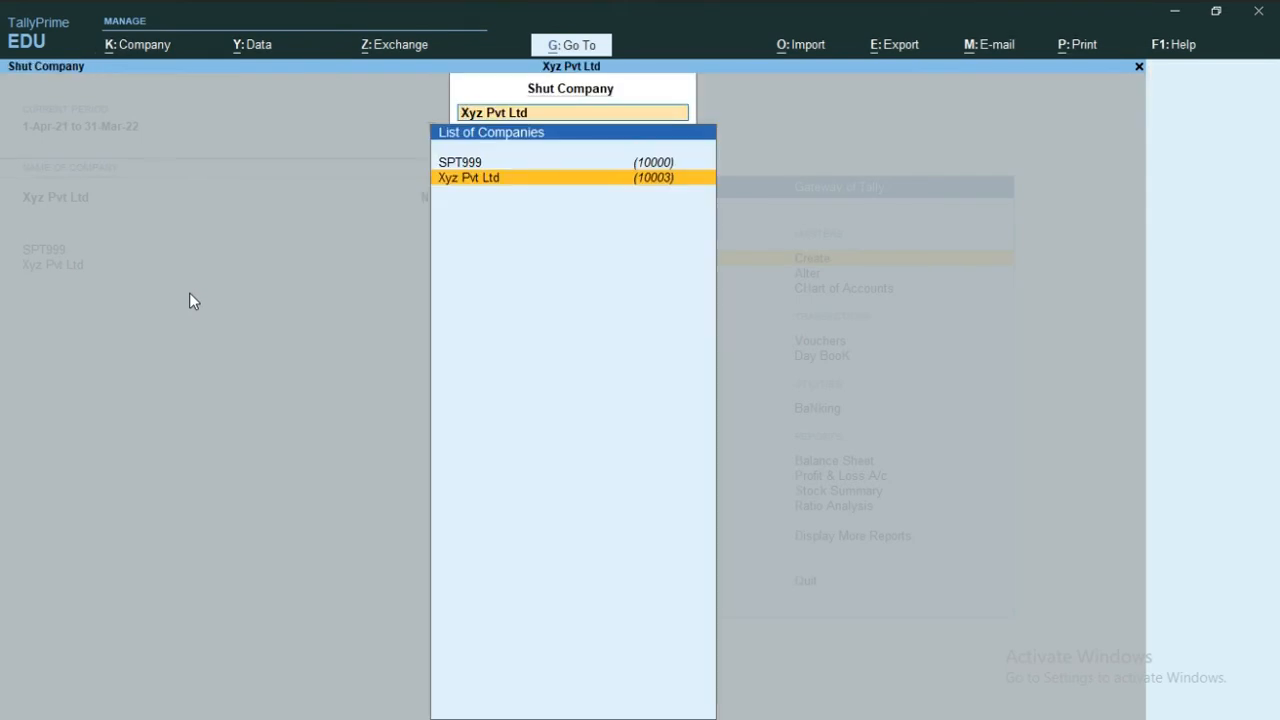
{"action": "key", "text": "Up"}
{"action": "key", "text": "Return"}
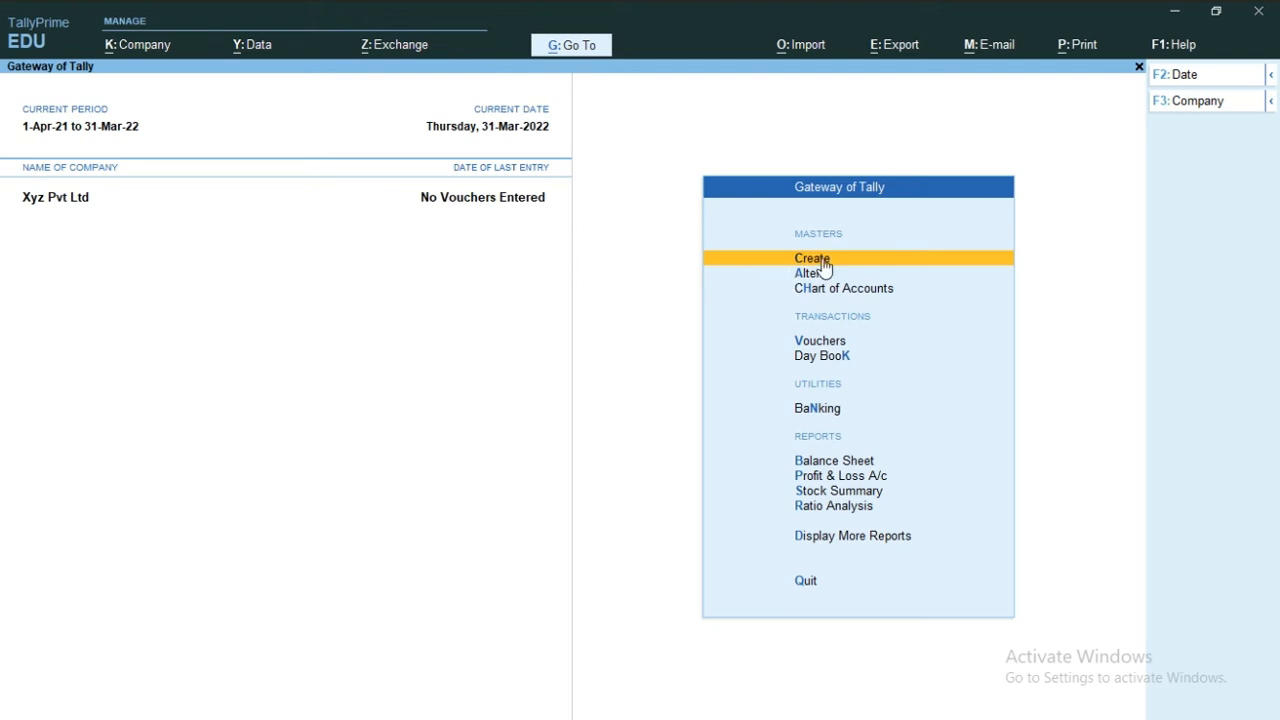
Examine the accounting and inventory masters that can be created for Xyz Pvt Ltd, and return to the Gateway of Tally.
{"action": "key", "text": "Return"}
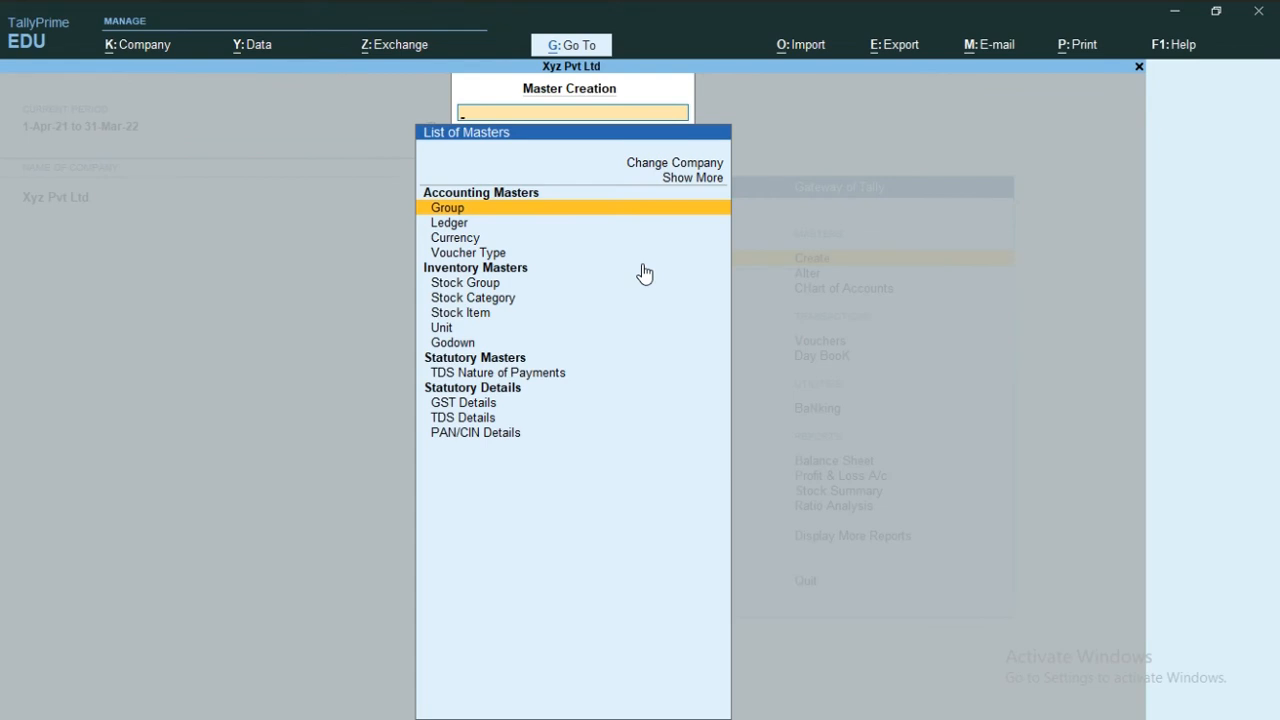
{"action": "key", "text": "Down"}
{"action": "key", "text": "Down"}
{"action": "key", "text": "Down"}
{"action": "key", "text": "Down"}
{"action": "key", "text": "Down"}
{"action": "key", "text": "Down"}
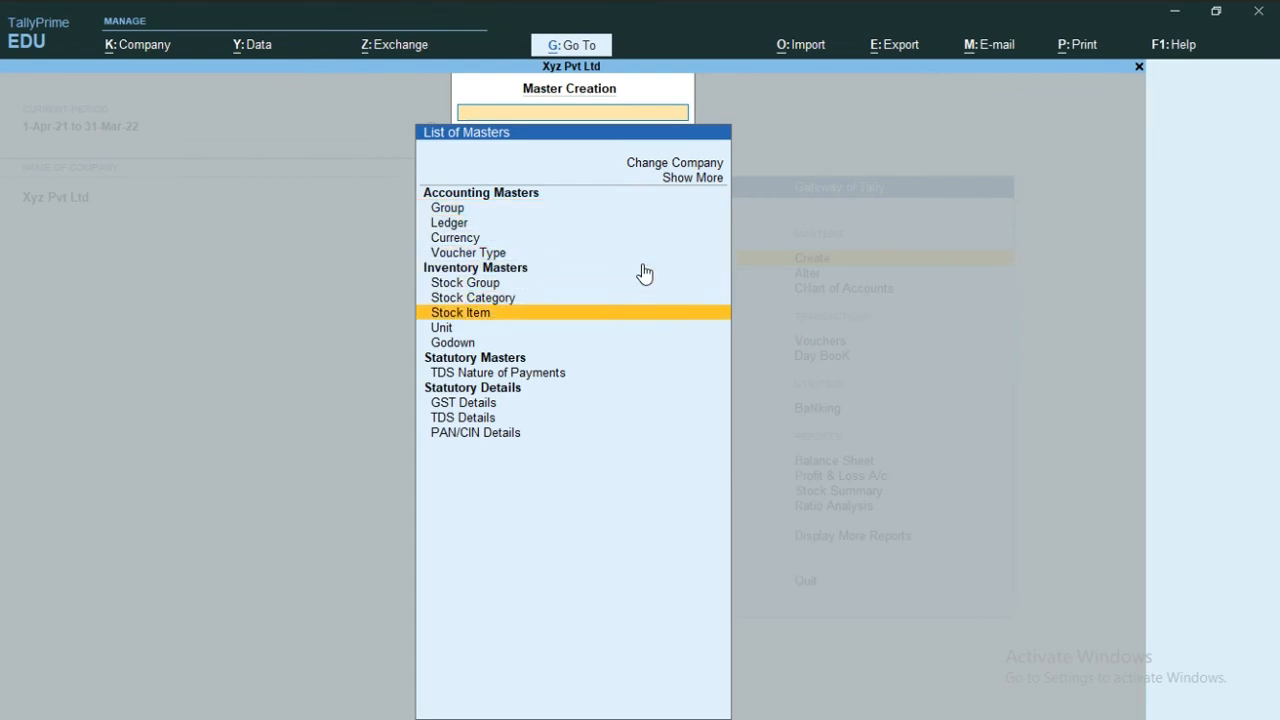
{"action": "key", "text": "Down"}
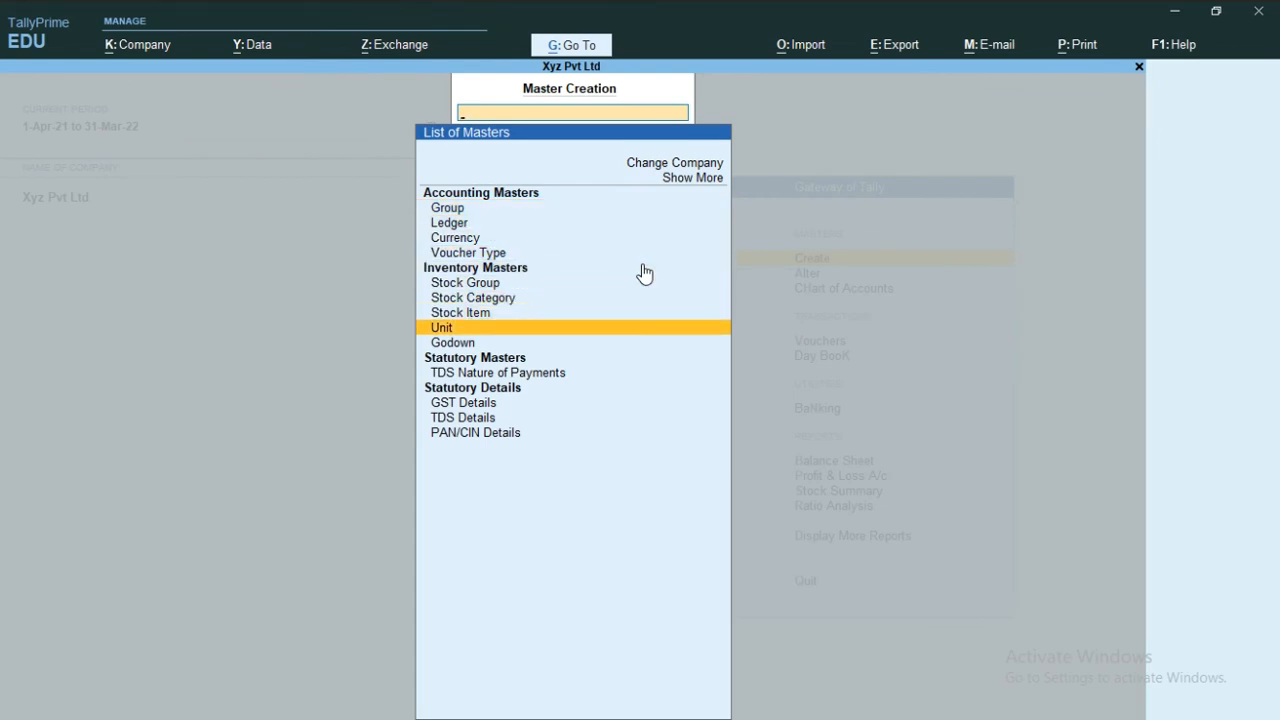
{"action": "key", "text": "Escape"}
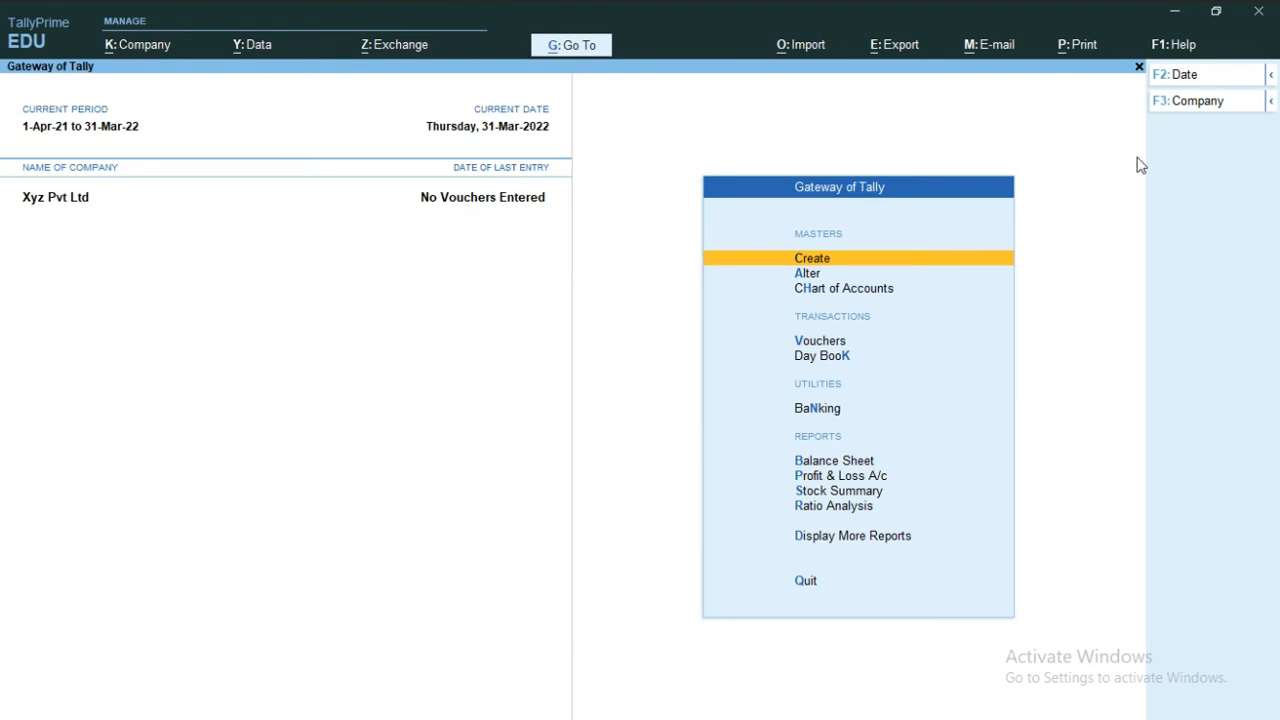
Look over the list of companies available for selection and close it without choosing one.
{"action": "left_click", "coordinate": [1183, 100]}
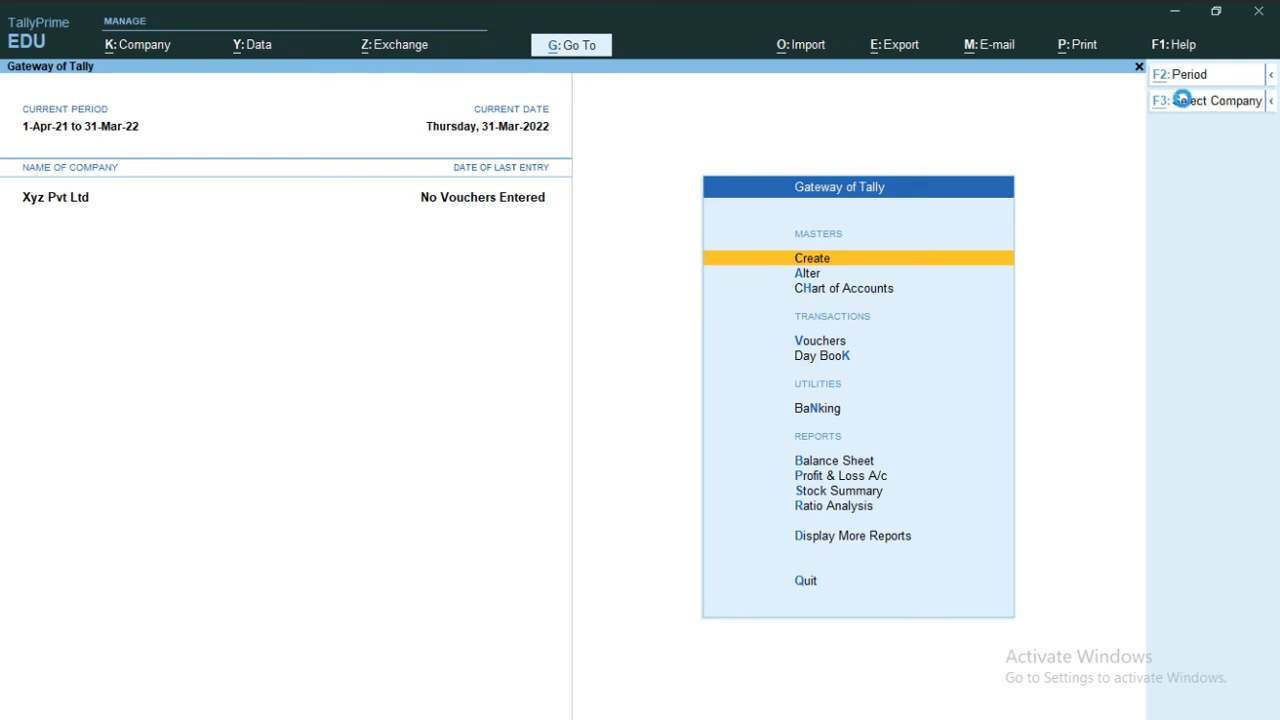
{"action": "left_click", "coordinate": [1183, 100]}
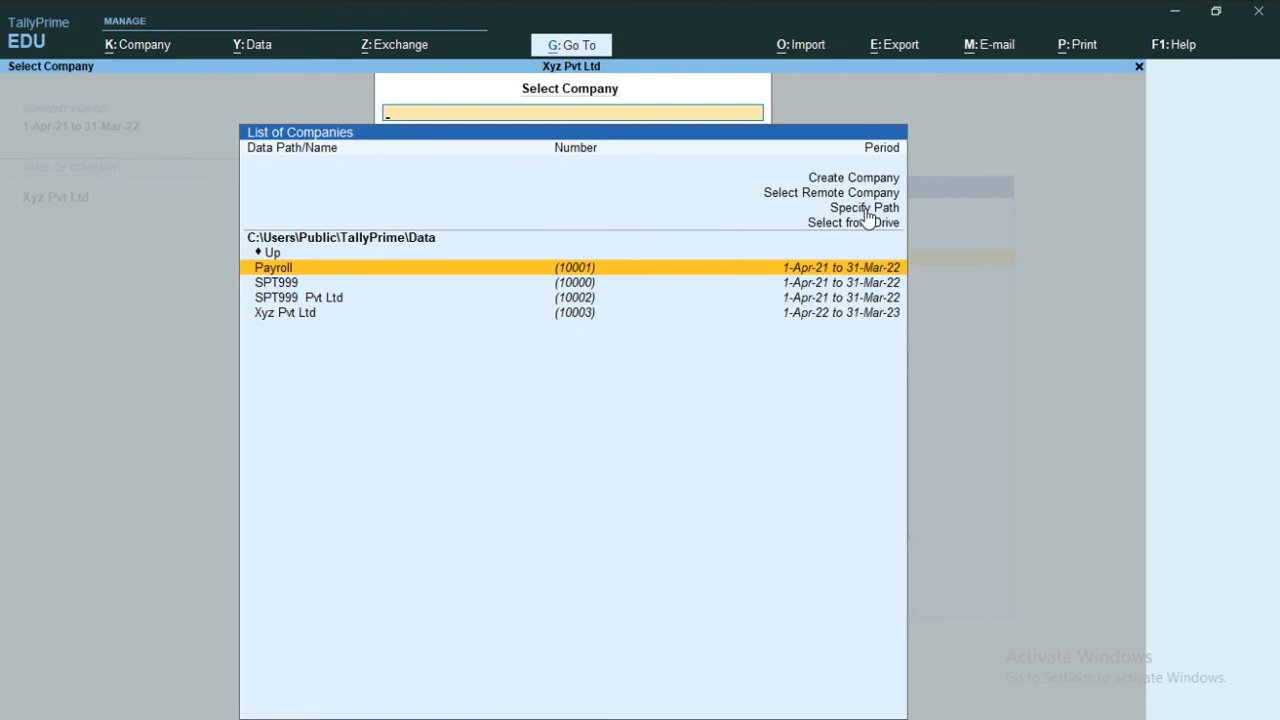
{"action": "key", "text": "Escape"}
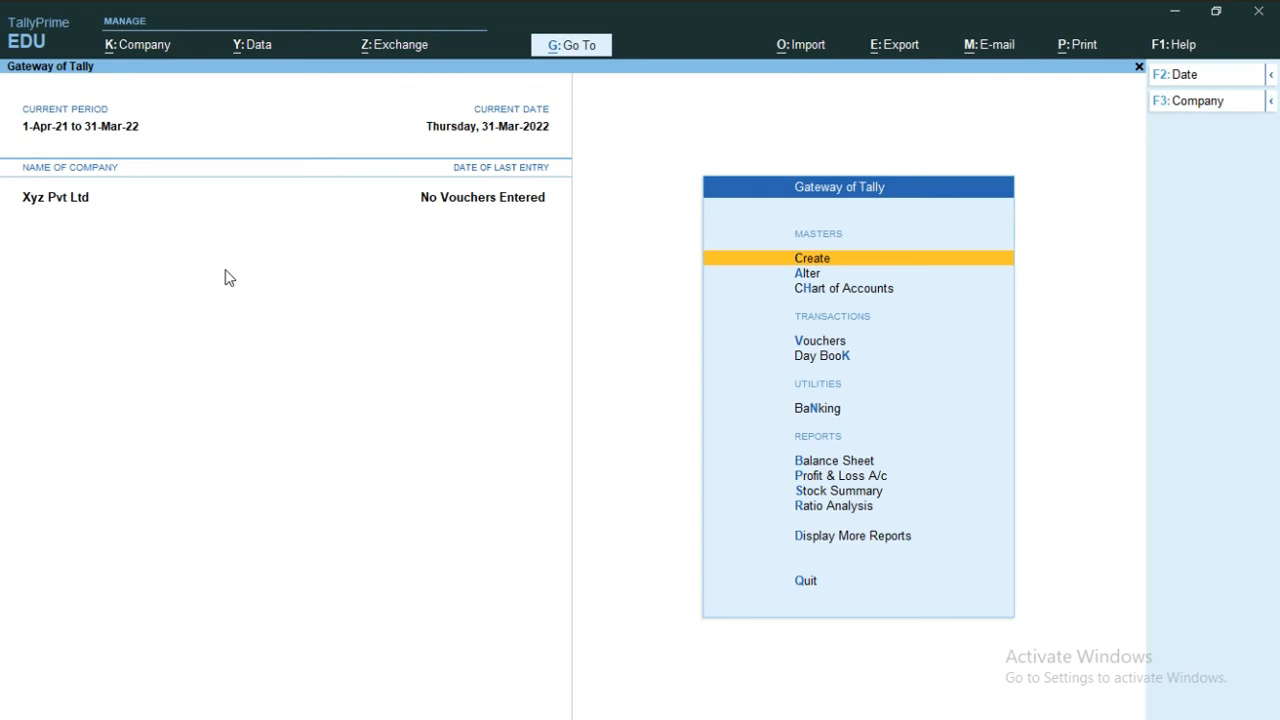
Open the Xyz Pvt Ltd company for alteration and go through its details down to the base currency symbol.
{"action": "key", "text": "alt+k"}
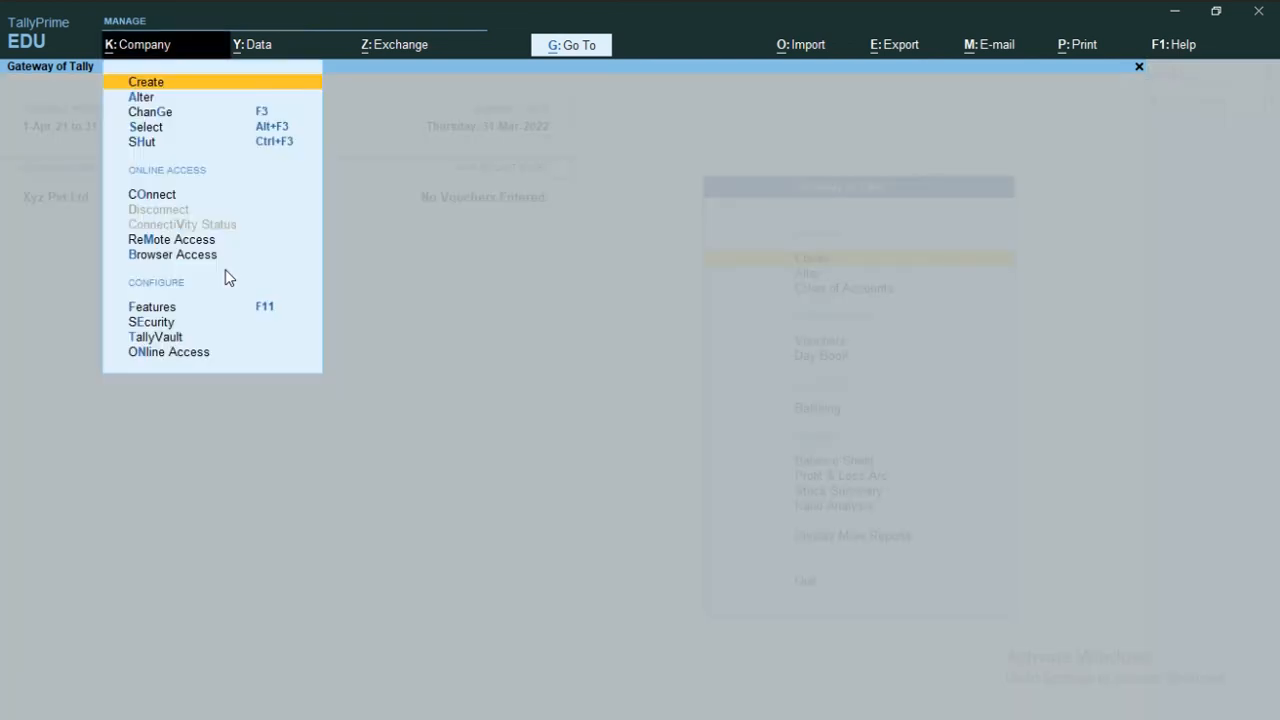
{"action": "key", "text": "Down"}
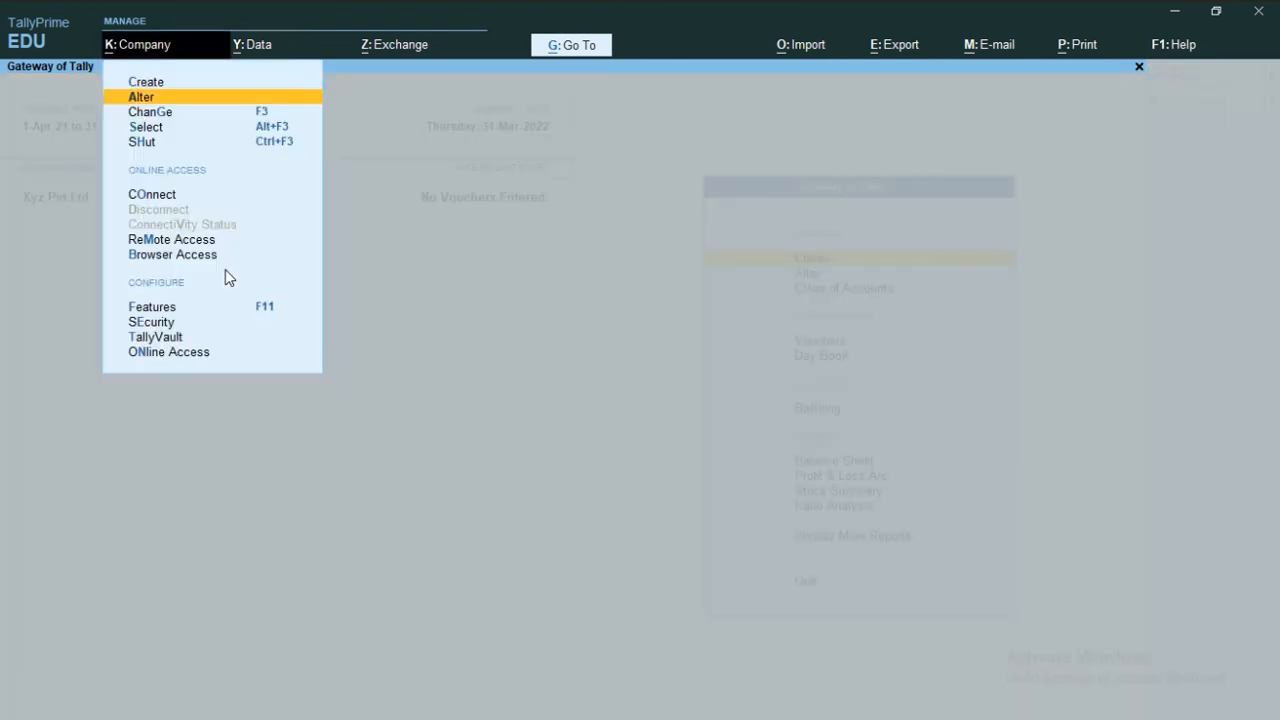
{"action": "key", "text": "Down"}
{"action": "key", "text": "Down"}
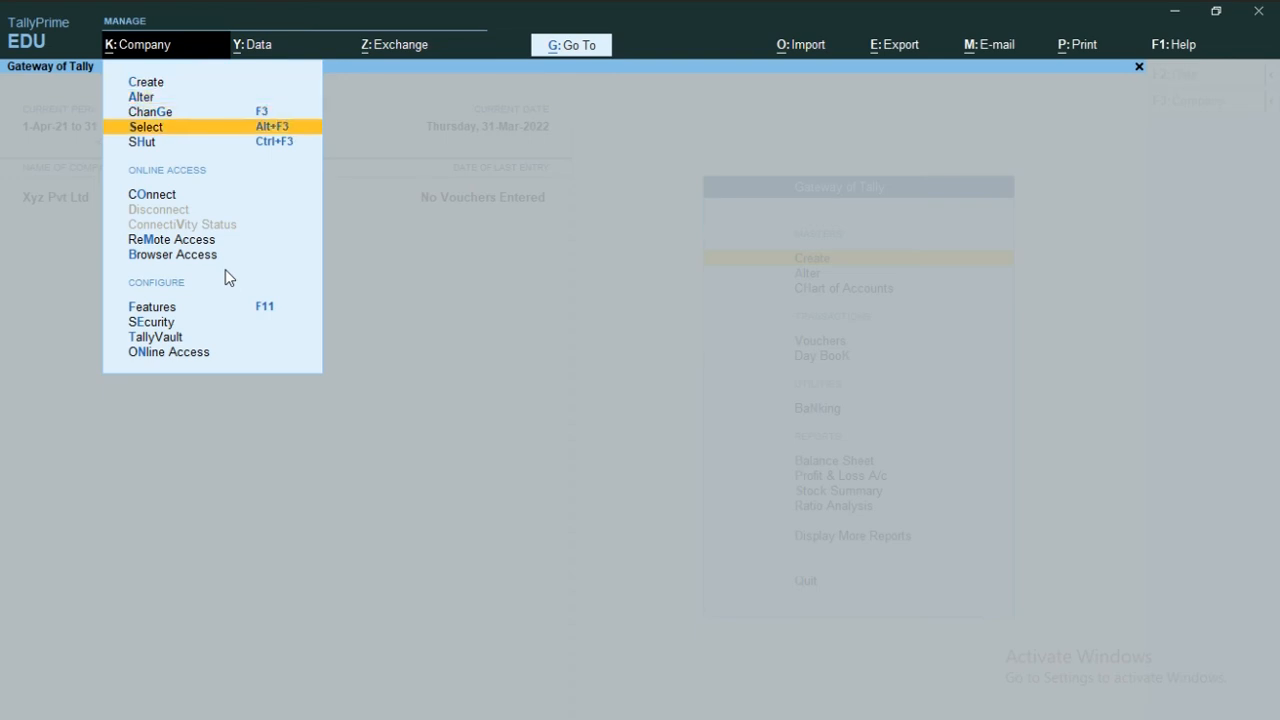
{"action": "key", "text": "Down"}
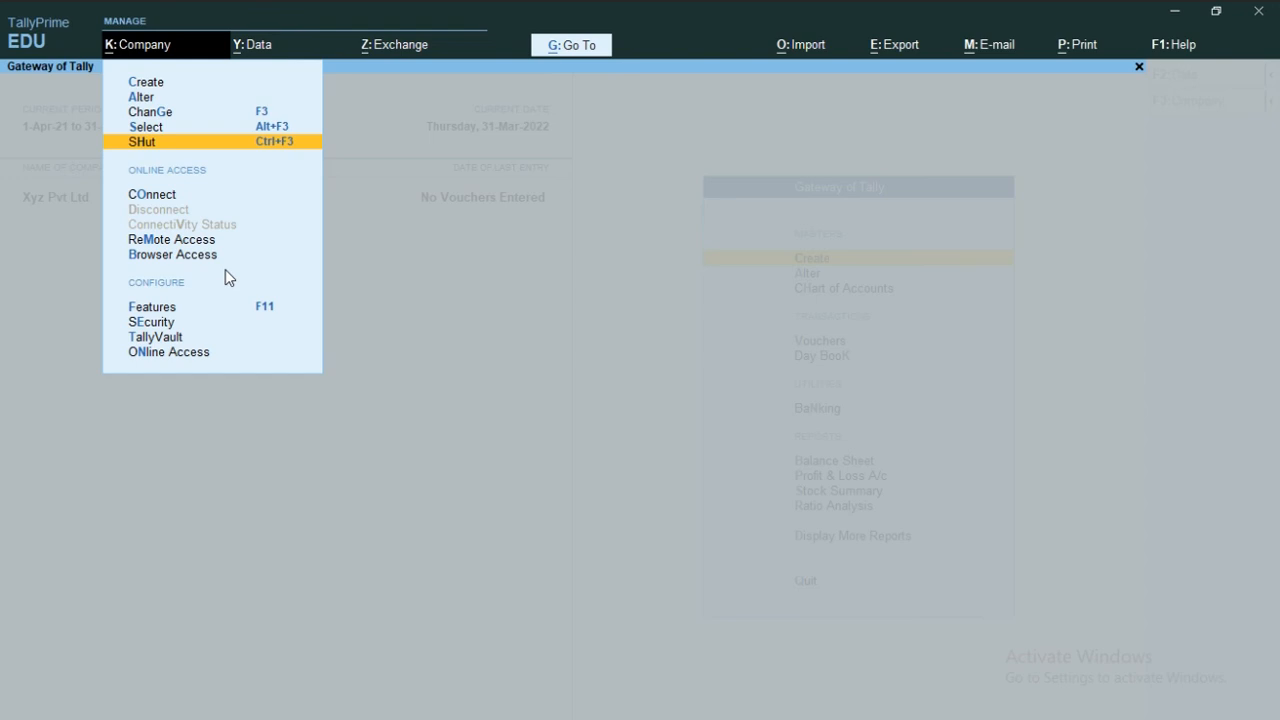
{"action": "key", "text": "Up"}
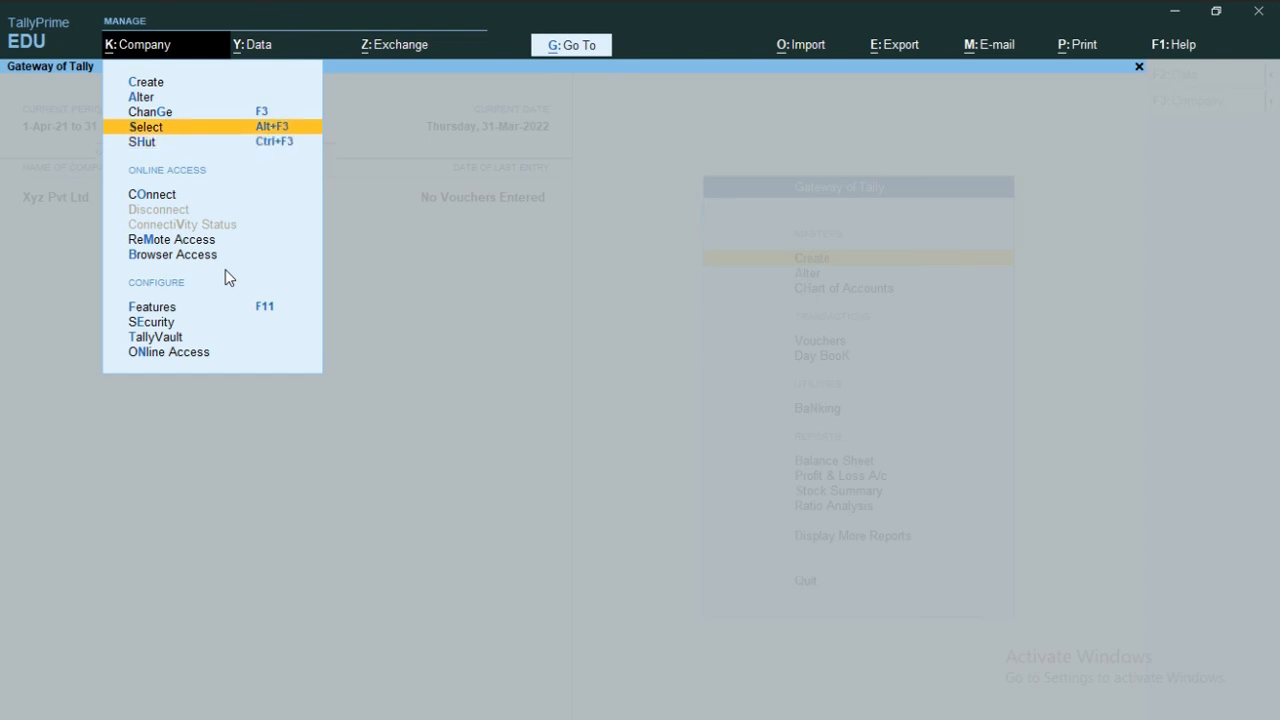
{"action": "key", "text": "Up"}
{"action": "key", "text": "Up"}
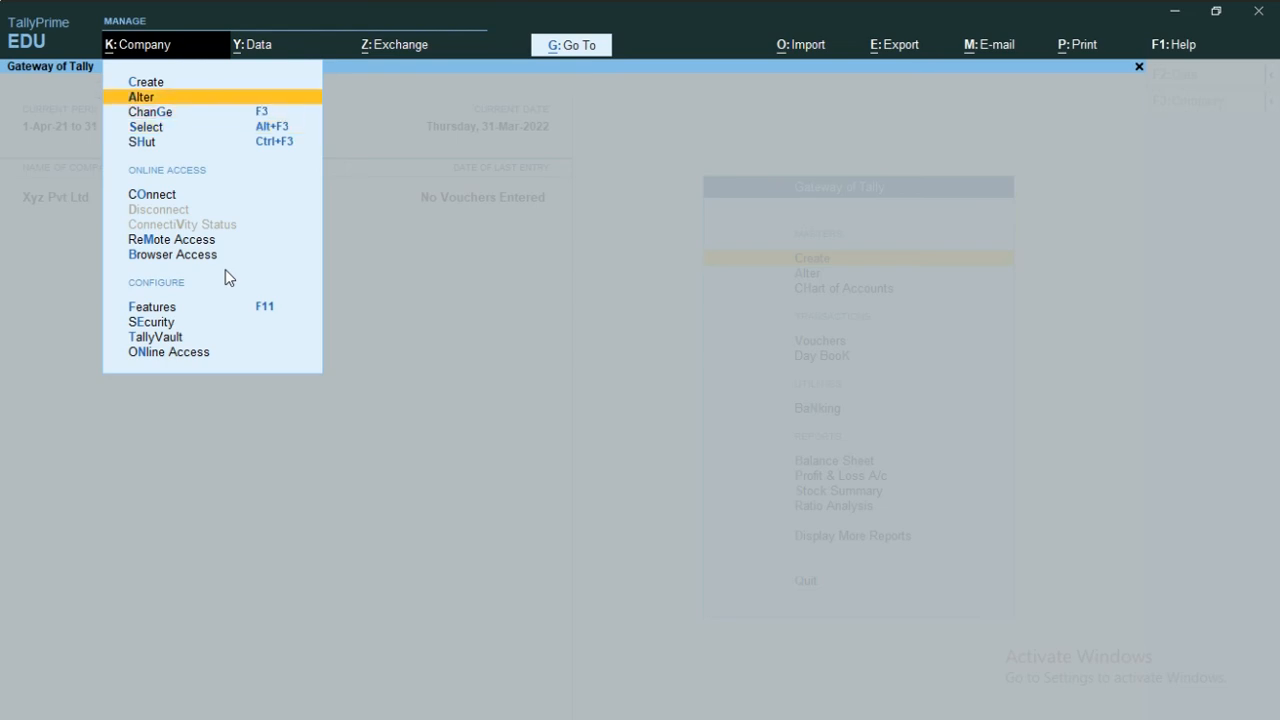
{"action": "key", "text": "Return"}
{"action": "key", "text": "Return"}
{"action": "key", "text": "Return"}
{"action": "key", "text": "Return"}
{"action": "key", "text": "Return"}
{"action": "key", "text": "Return"}
{"action": "key", "text": "Return"}
{"action": "key", "text": "Return"}
{"action": "key", "text": "Return"}
{"action": "key", "text": "Return"}
{"action": "key", "text": "Return"}
{"action": "key", "text": "Return"}
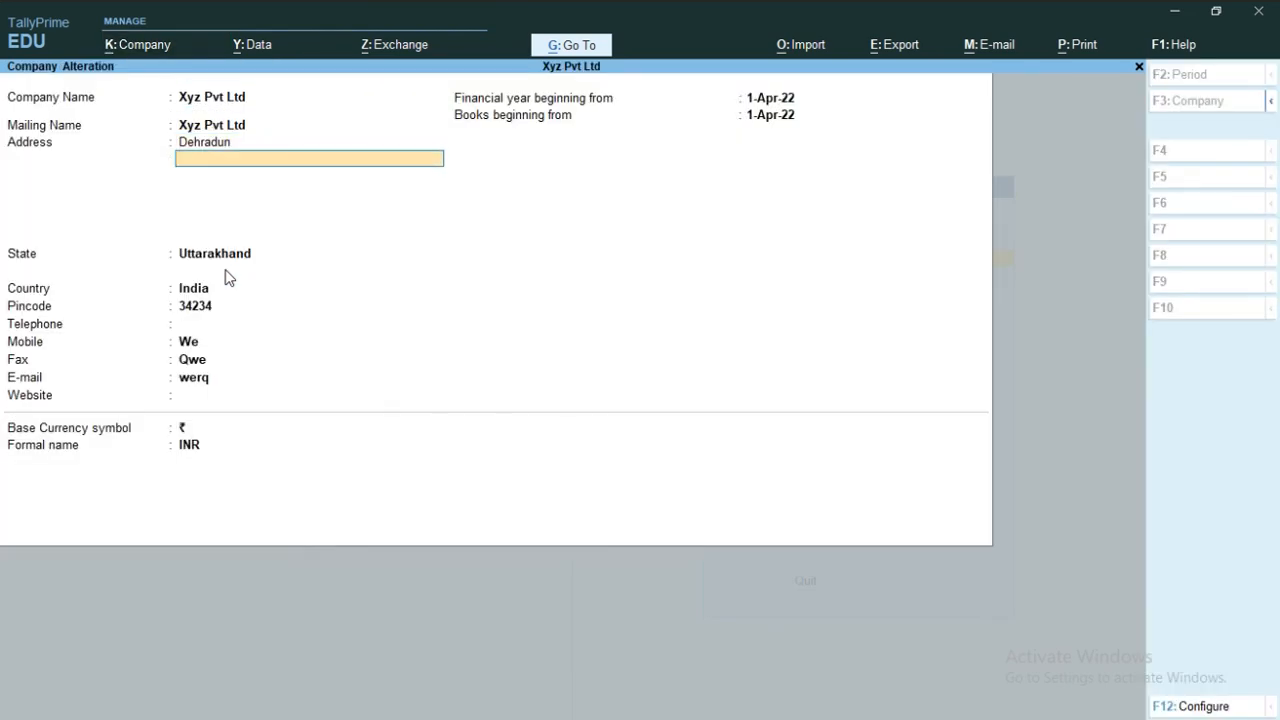
{"action": "key", "text": "Return"}
{"action": "key", "text": "Return"}
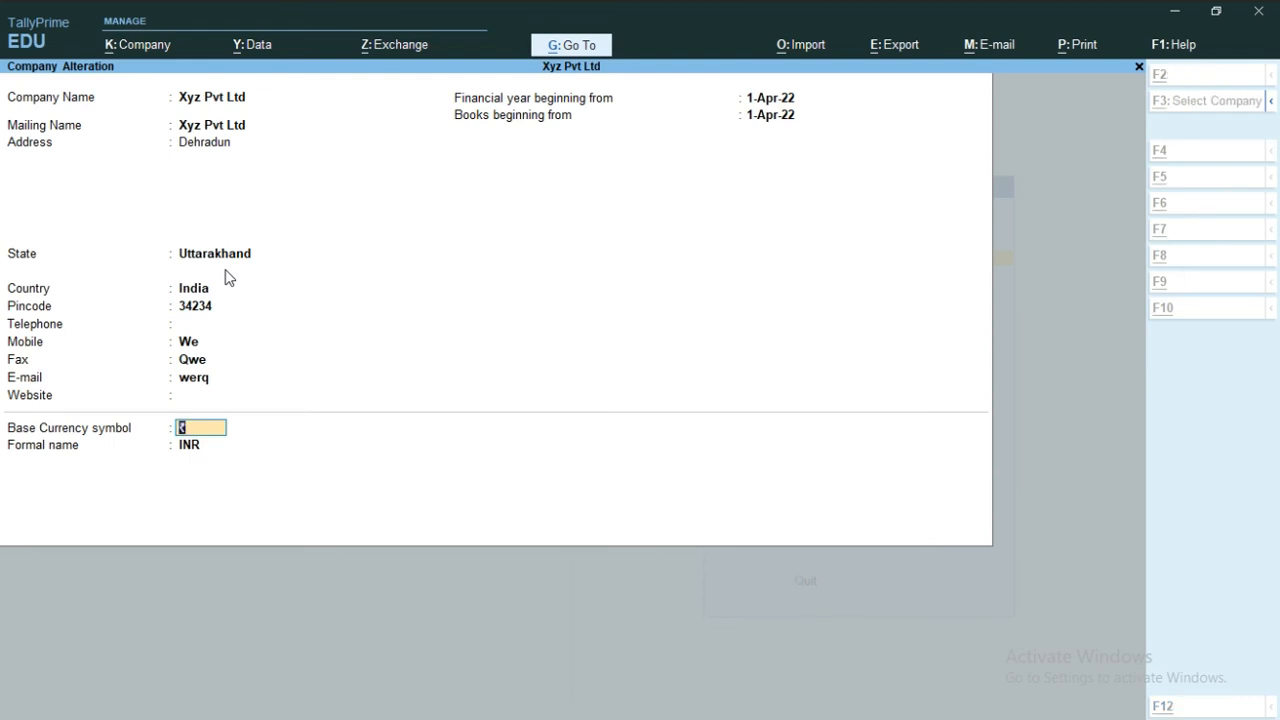
{"action": "key", "text": "alt+d"}
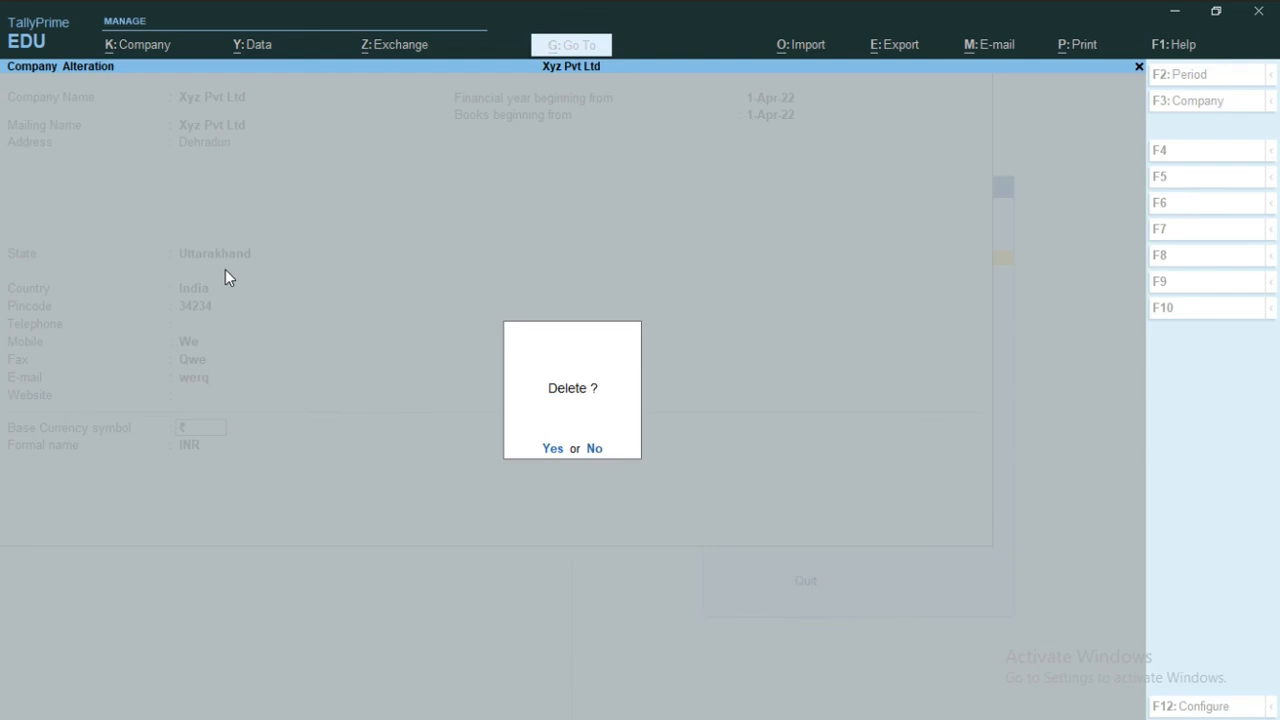
{"action": "key", "text": "Escape"}
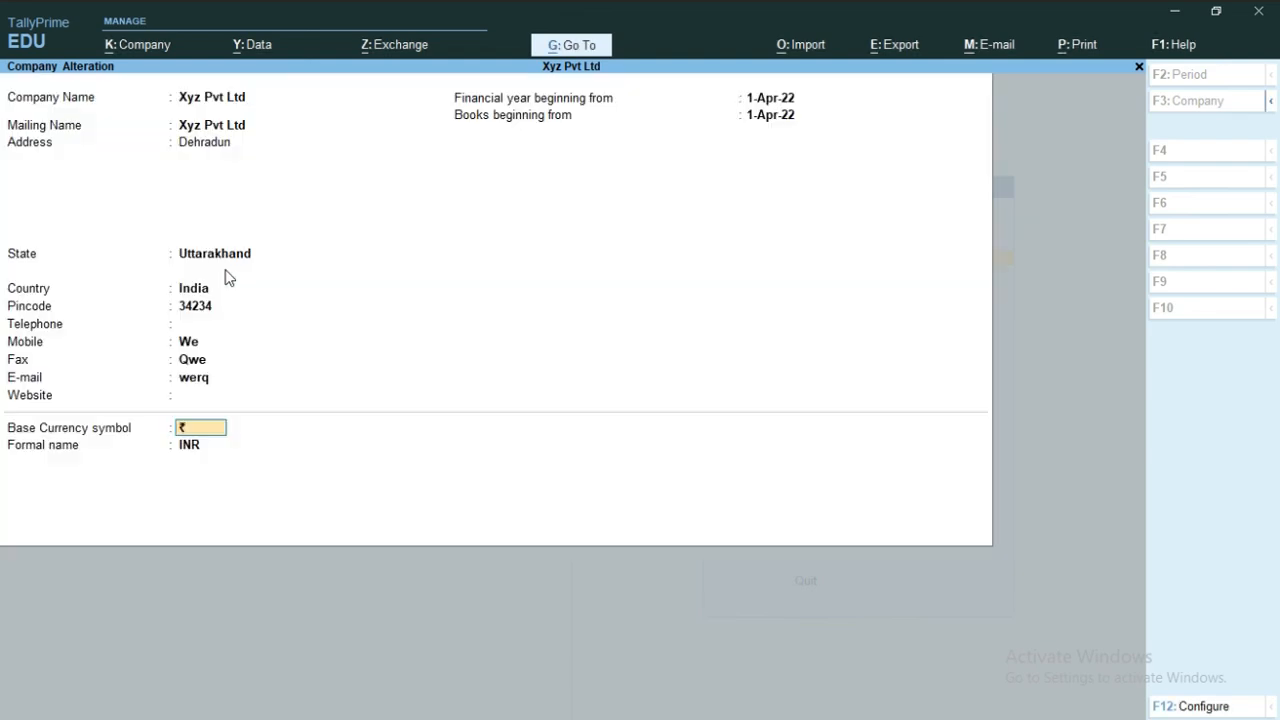
{"action": "key", "text": "Escape"}
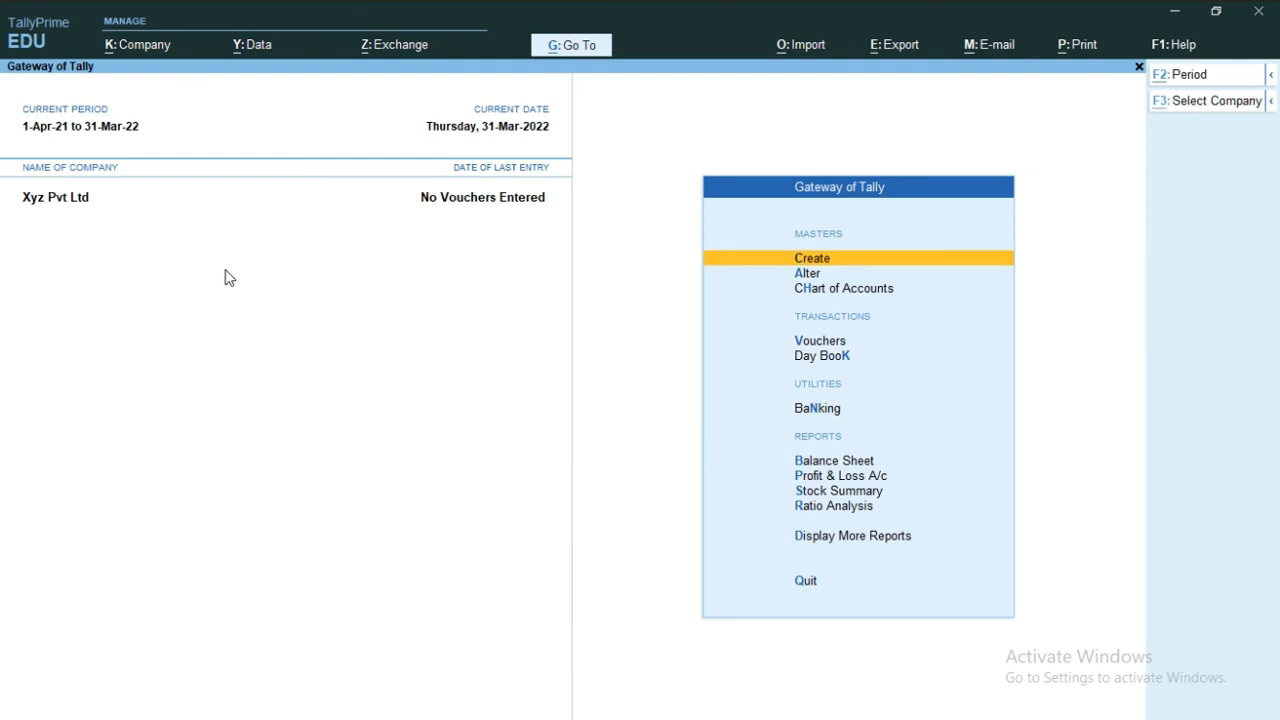
Open the Xyz Pvt Ltd company for alteration and delete it, confirming the deletion.
{"action": "key", "text": "alt+k"}
{"action": "key", "text": "Down"}
{"action": "key", "text": "Return"}
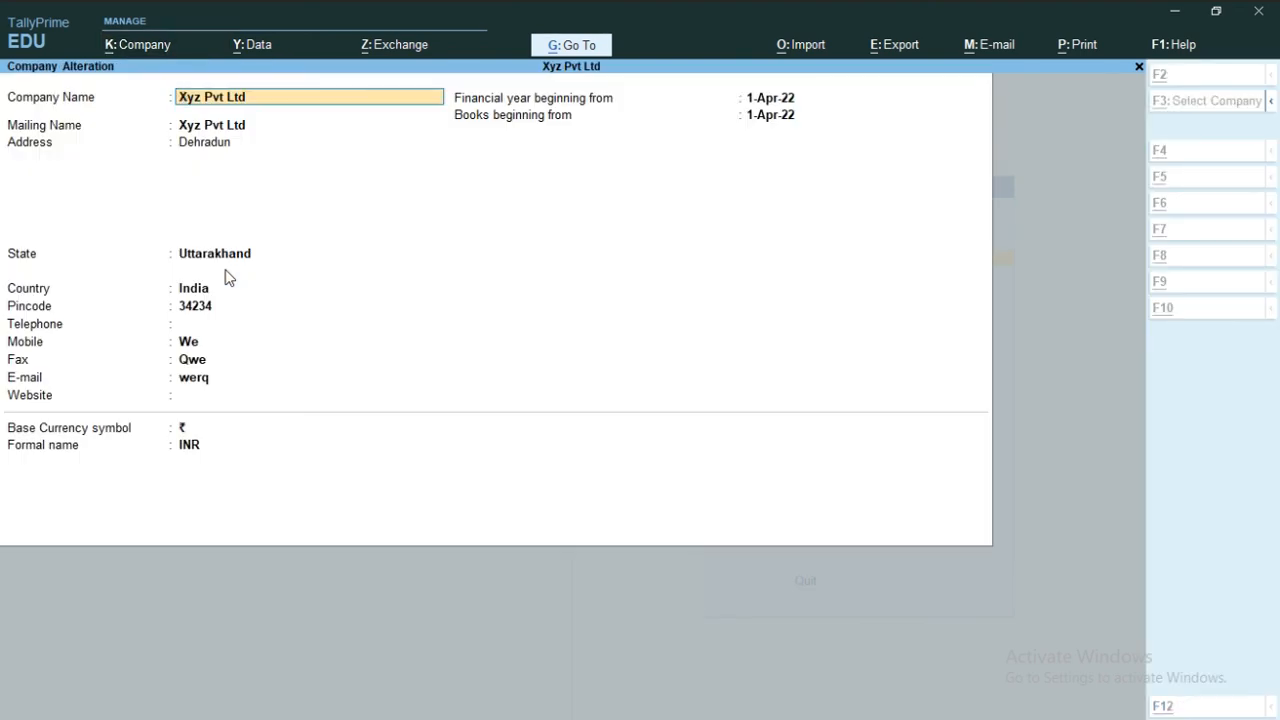
{"action": "key", "text": "alt+d"}
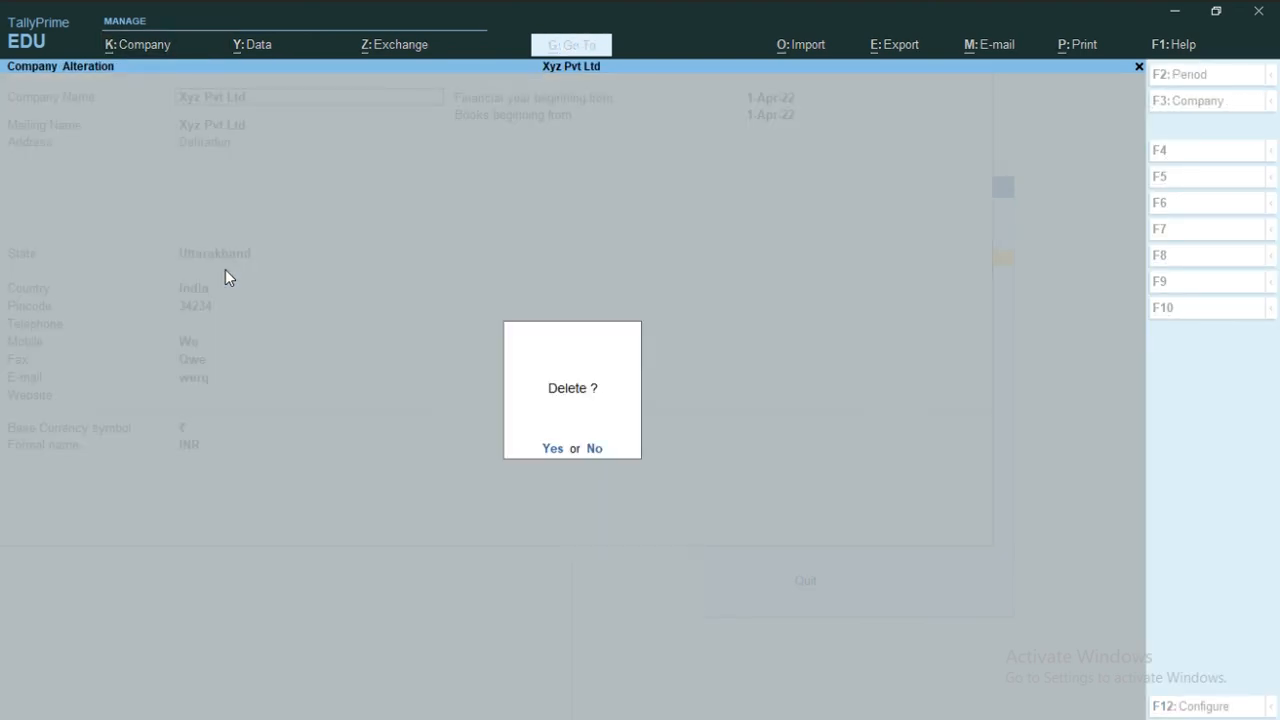
{"action": "key", "text": "y"}
{"action": "key", "text": "y"}
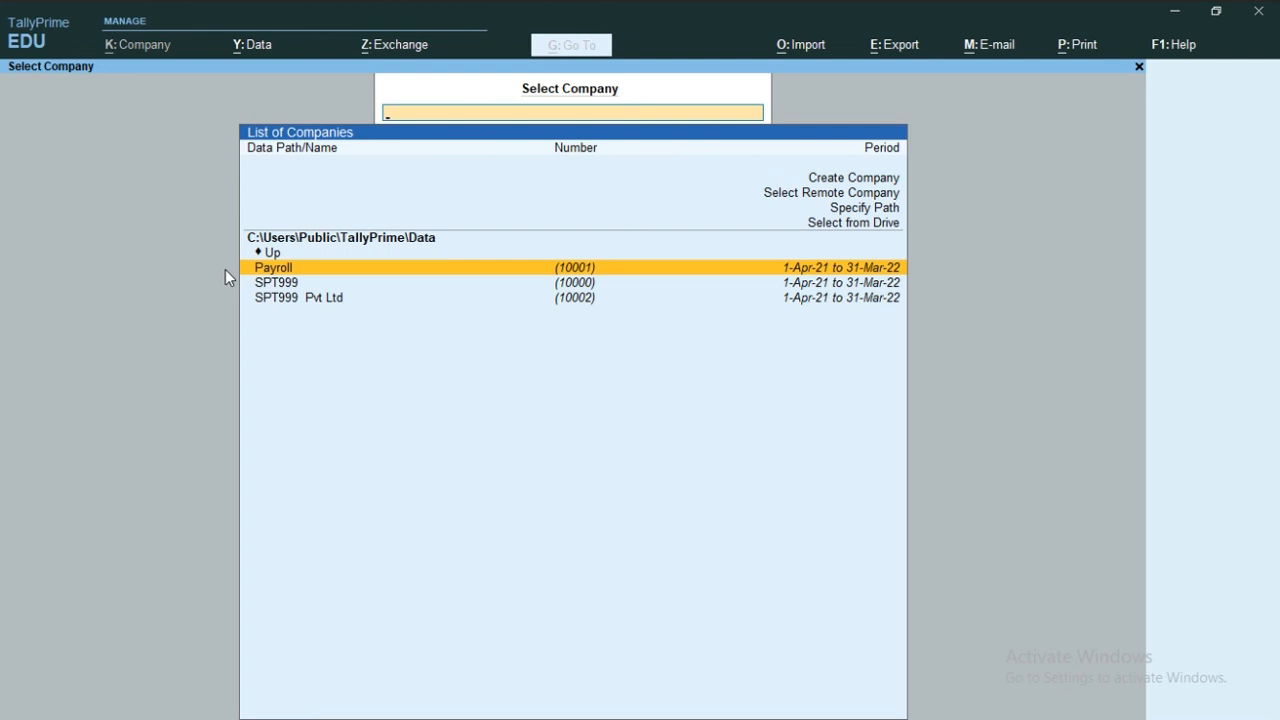
Select the Payroll company to open it, and shut it again.
{"action": "key", "text": "Return"}
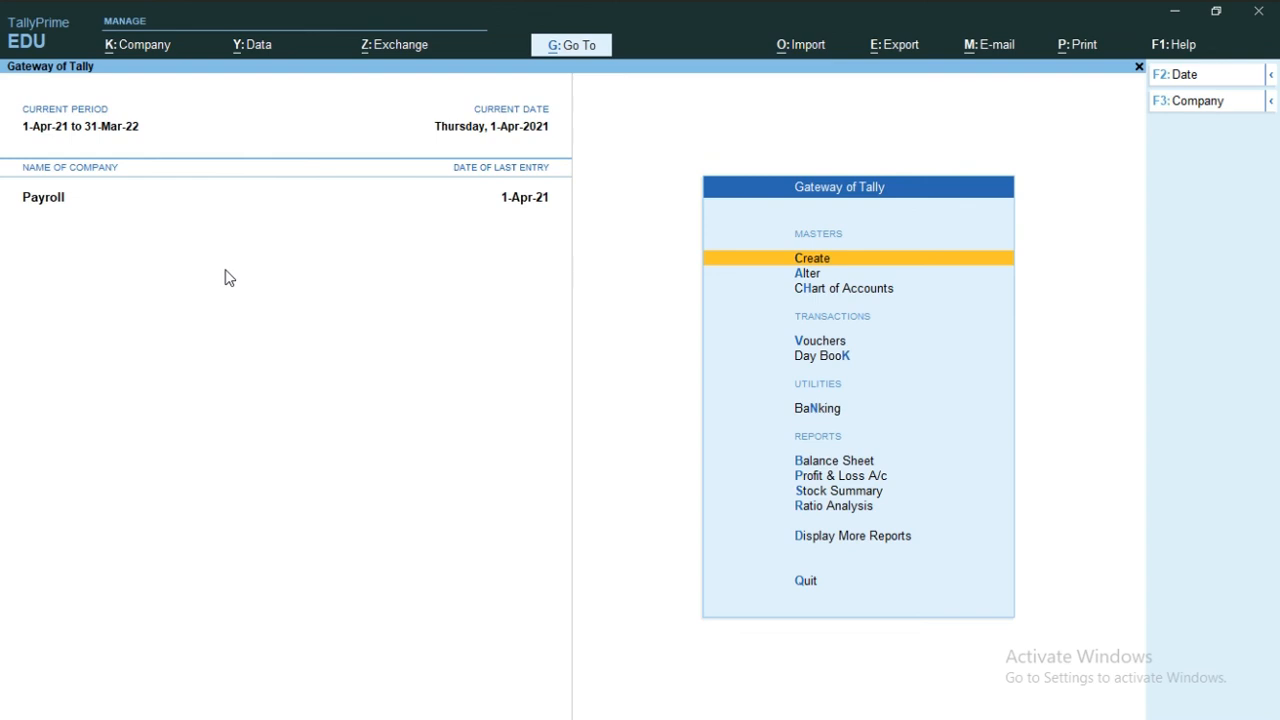
{"action": "key", "text": "alt"}
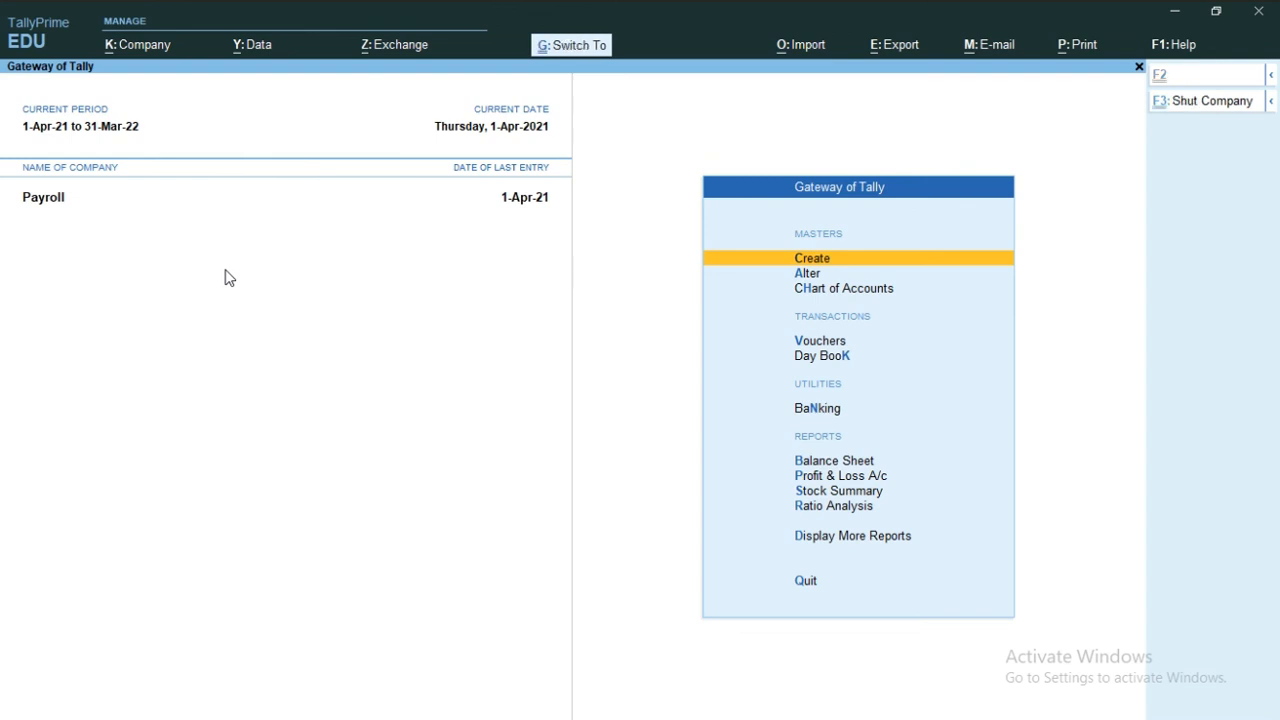
{"action": "key", "text": "alt+F3"}
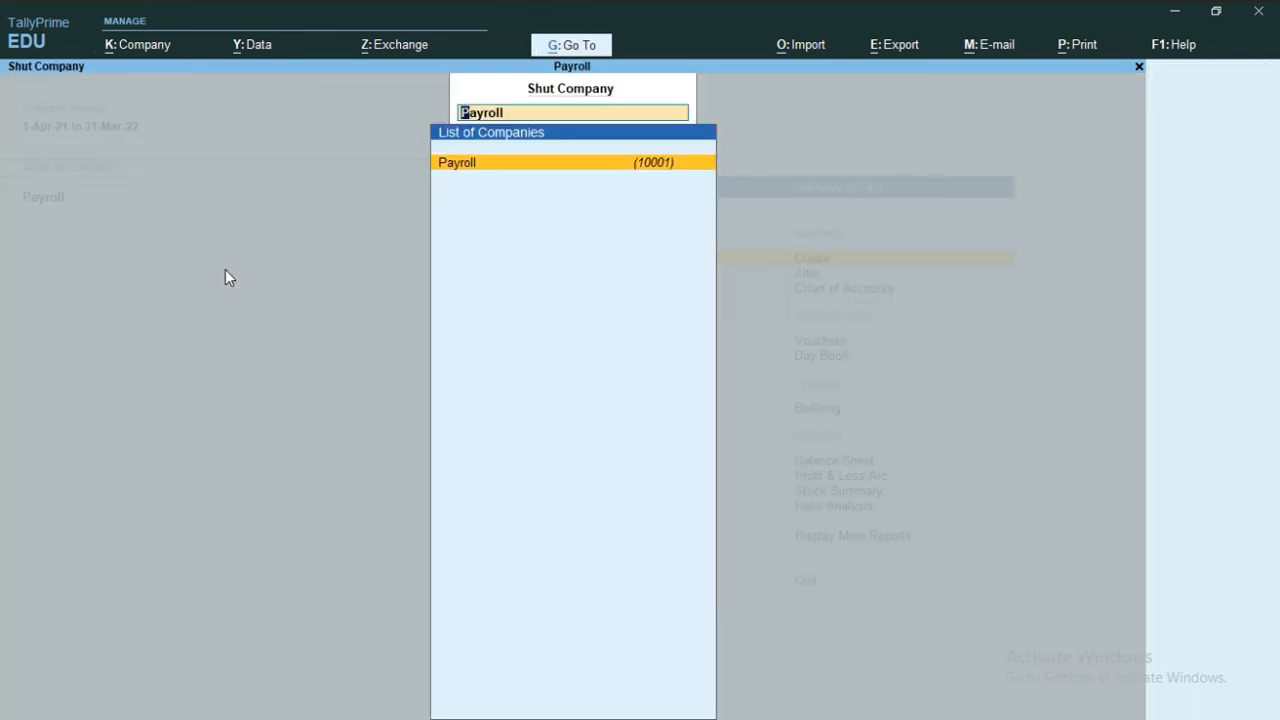
{"action": "key", "text": "Return"}
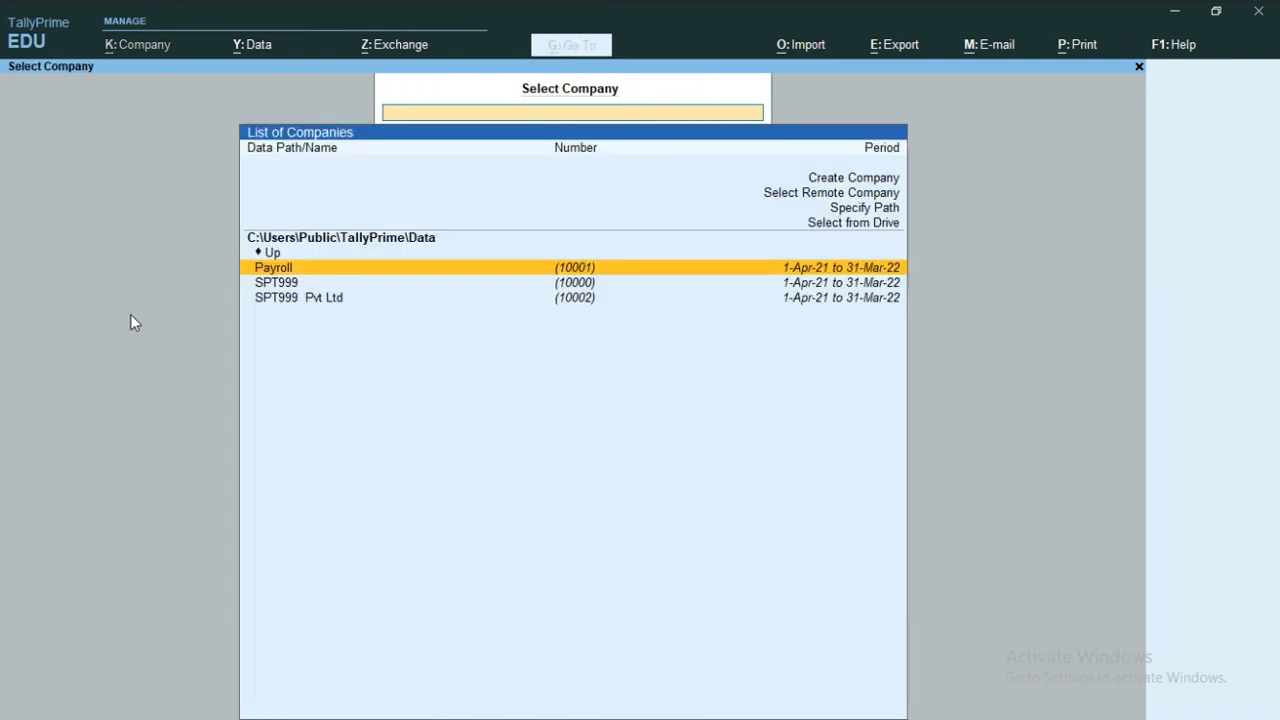
Select the SPT999 company from the list of companies to open it.
{"action": "key", "text": "Down"}
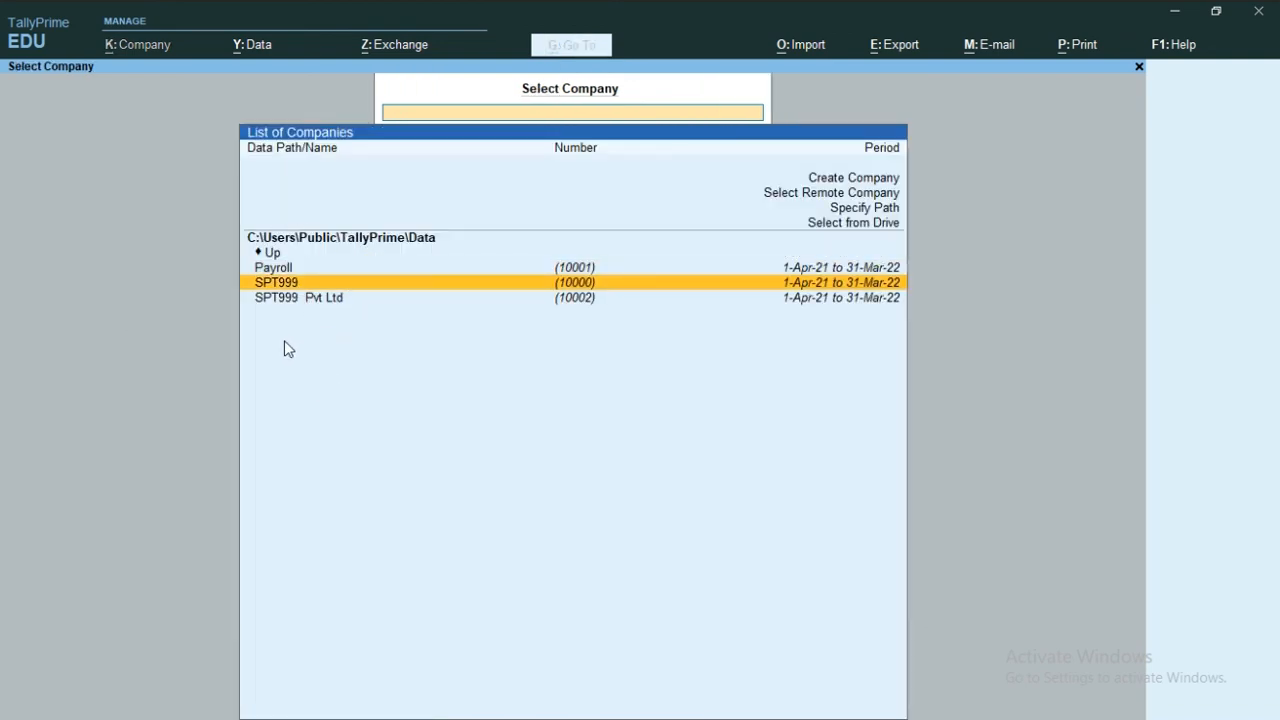
{"action": "key", "text": "Return"}
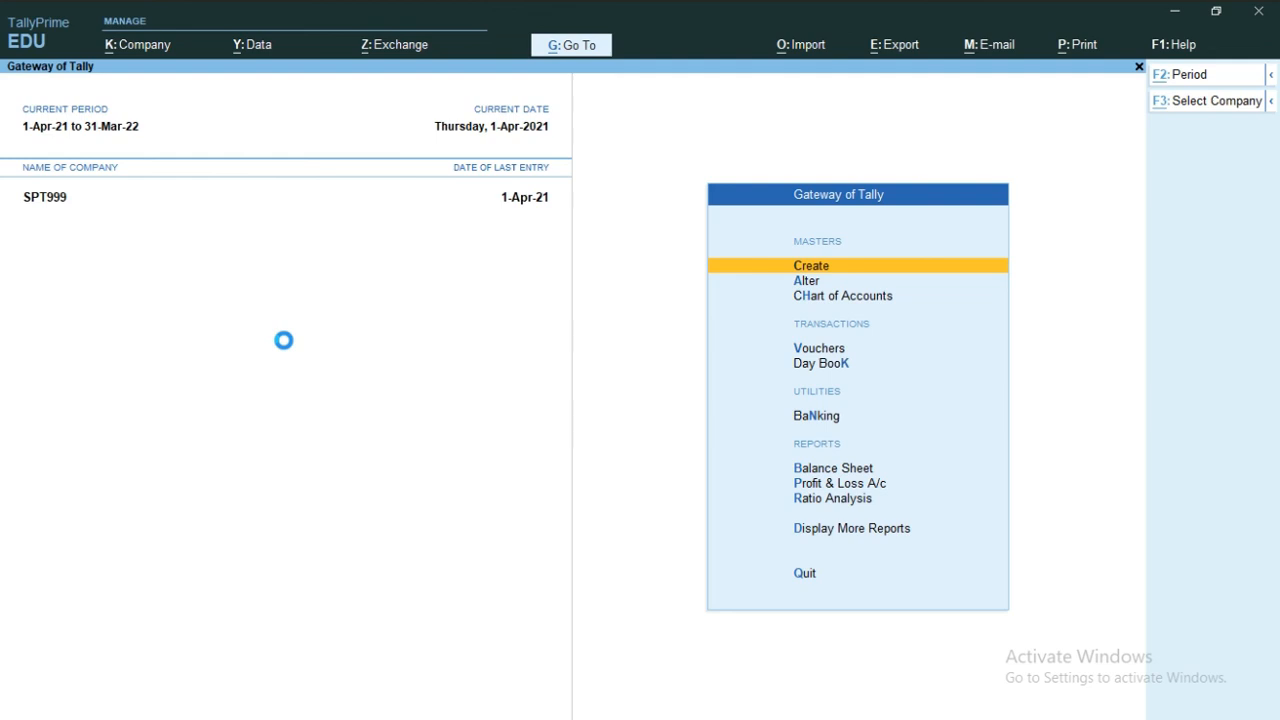
Open the list of companies to select another company alongside SPT999.
{"action": "key", "text": "F3"}
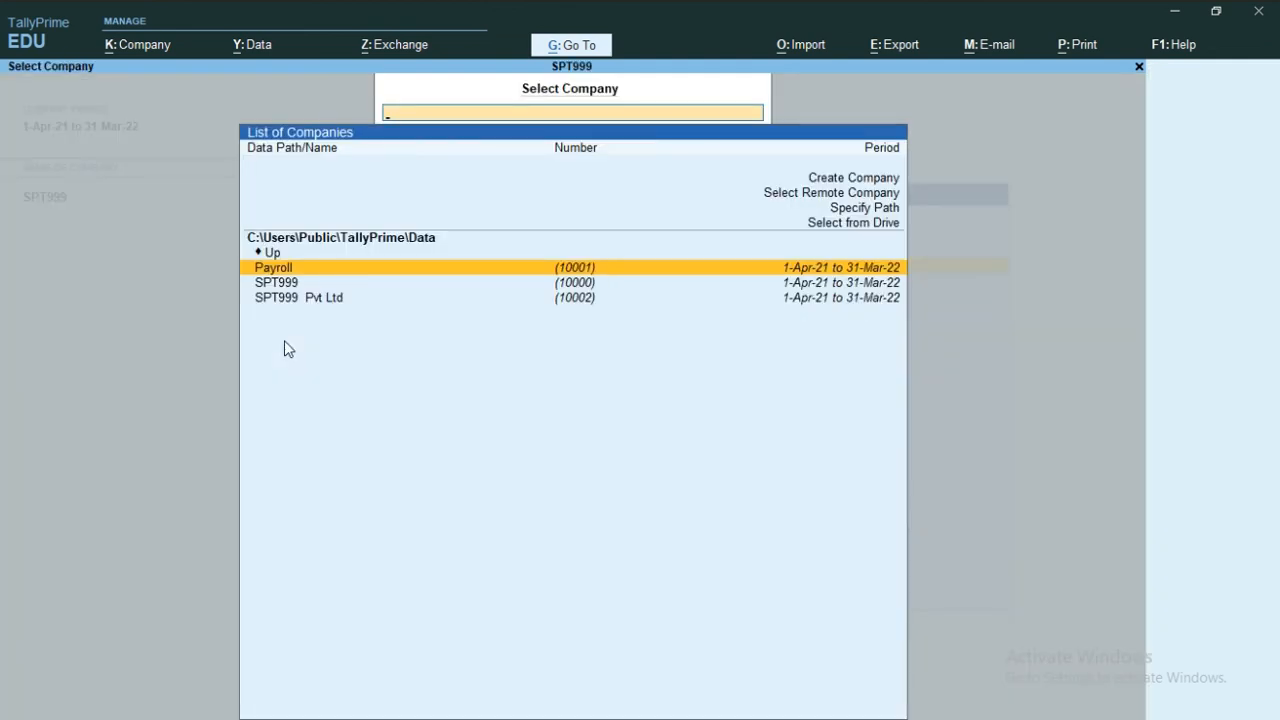